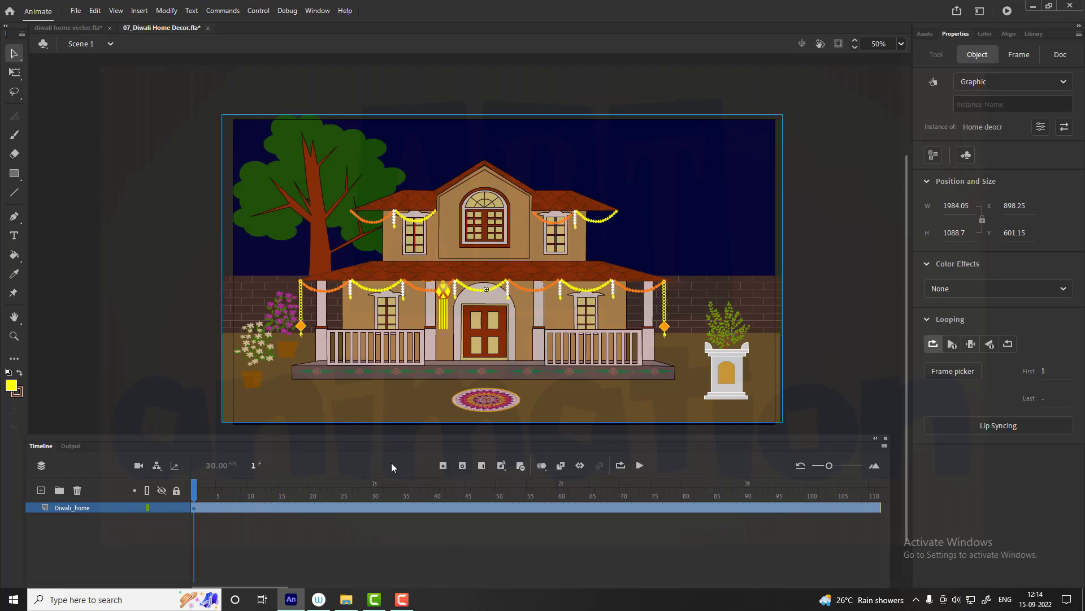
# Enter the moving lantern's strand symbol and extend all strand layers to frame 60
pyautogui.doubleClick(451, 328)
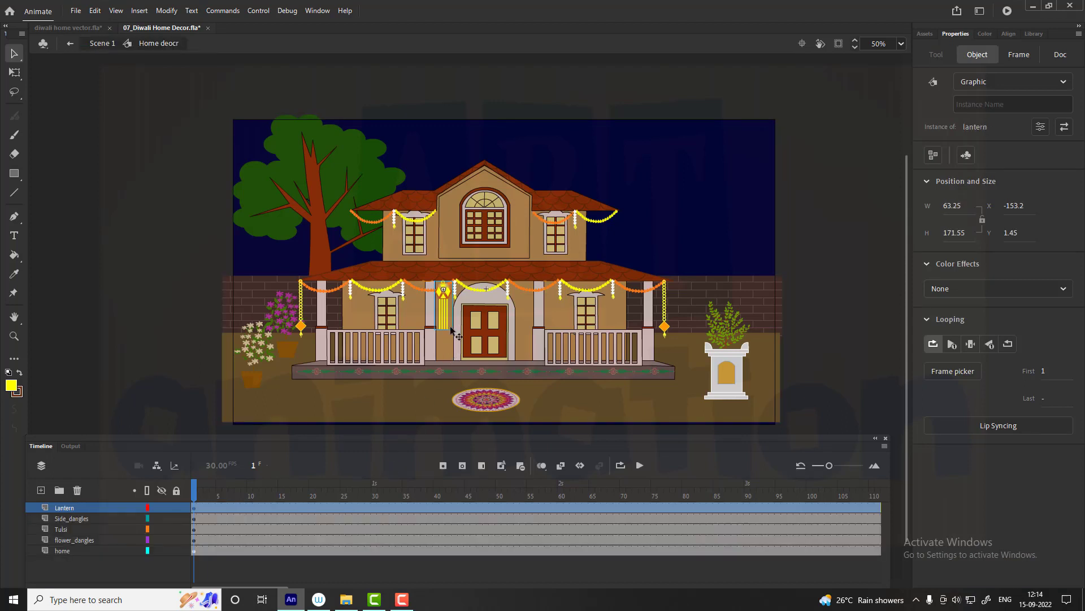
pyautogui.doubleClick(451, 328)
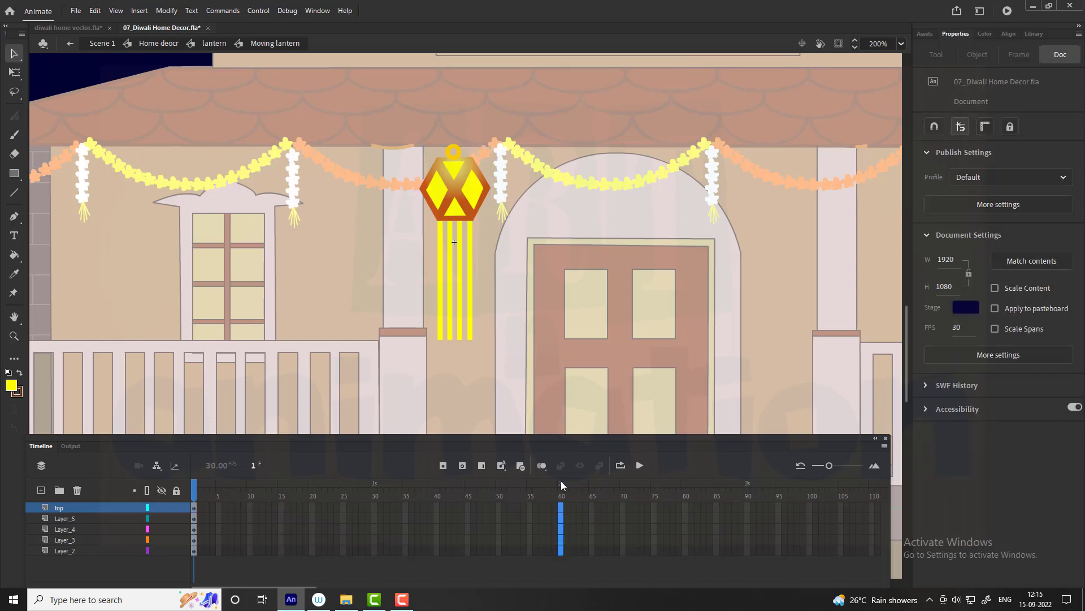
pyautogui.press('F5')
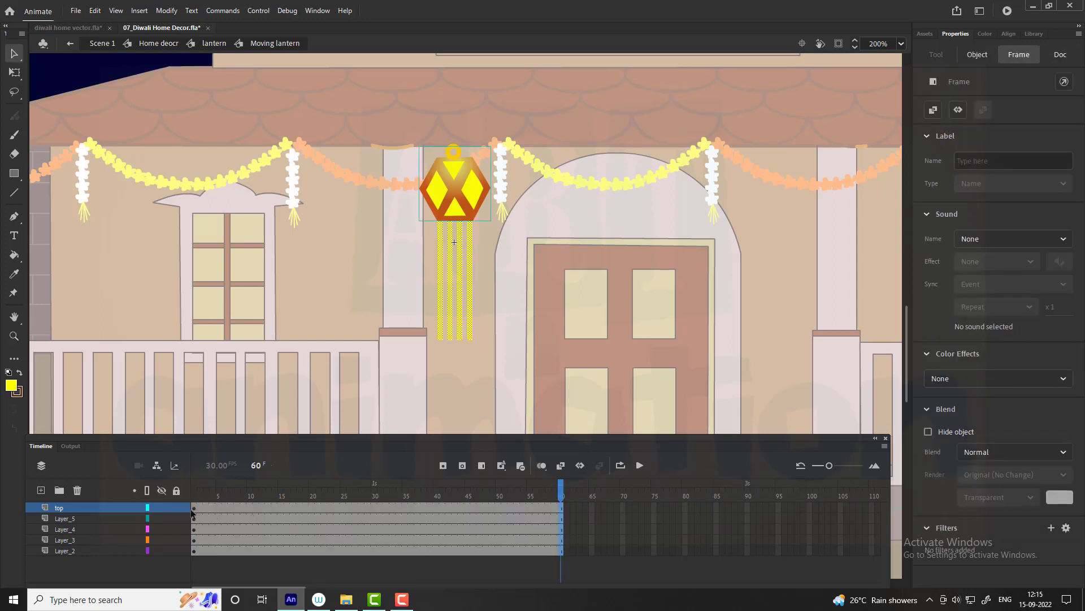
# Bend the lantern strands into swayed poses at frame 1 and at frame 30
pyautogui.click(195, 551)
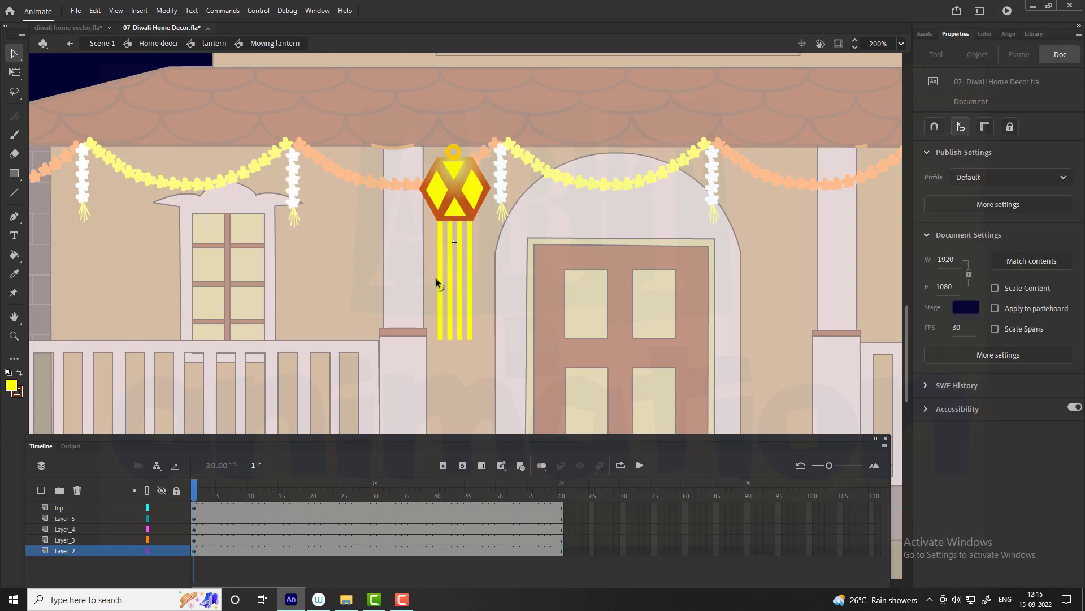
pyautogui.moveTo(435, 278); pyautogui.dragTo(466, 290)
pyautogui.moveTo(374, 550); pyautogui.dragTo(374, 519)
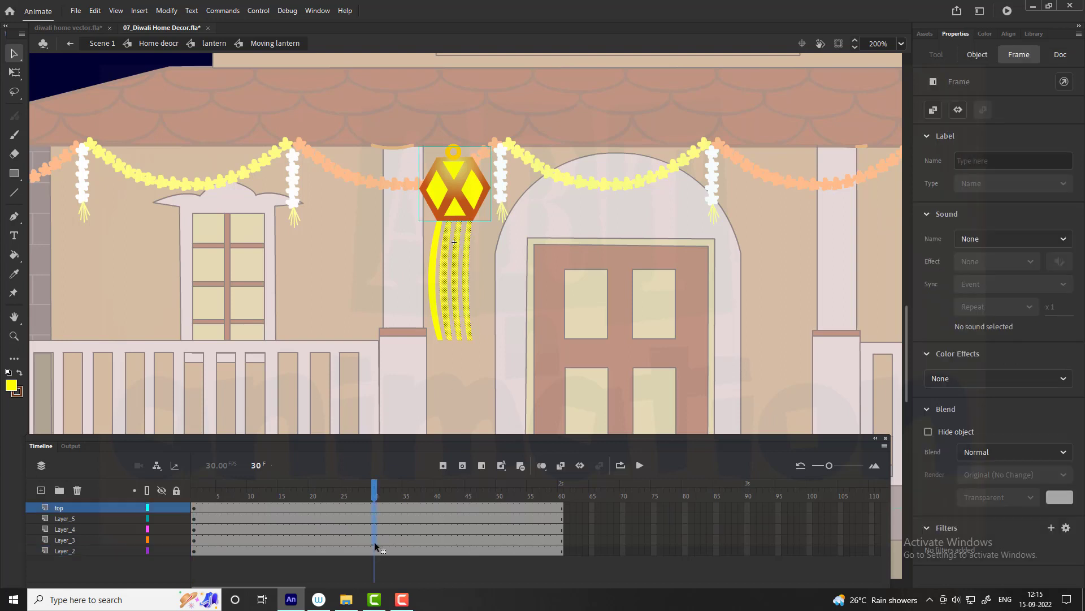
pyautogui.click(401, 302)
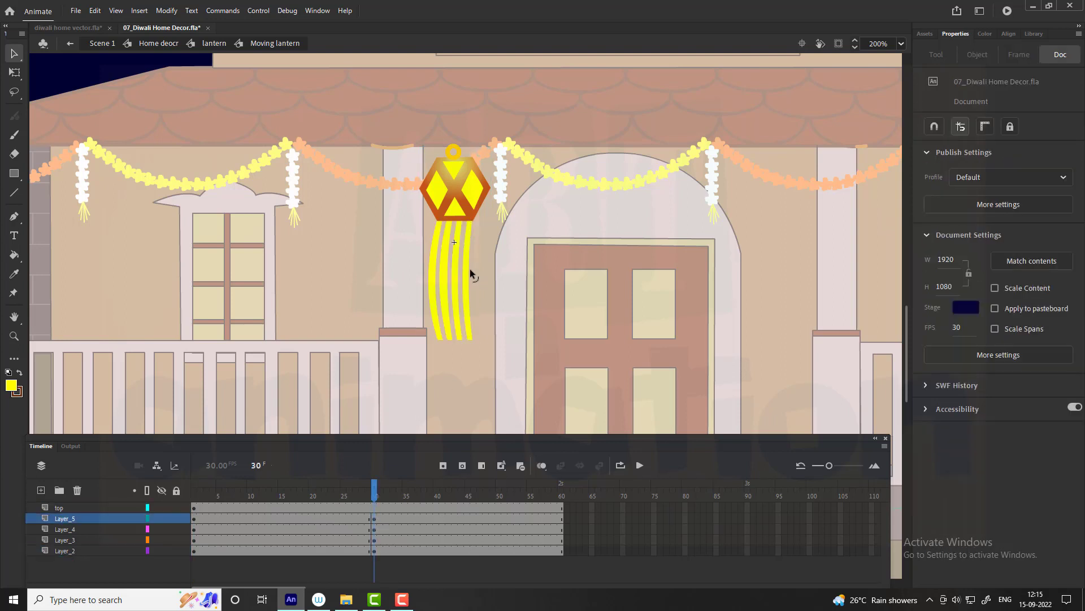
pyautogui.moveTo(470, 269)
pyautogui.mouseDown()
pyautogui.moveTo(473, 283)
pyautogui.moveTo(447, 278)
pyautogui.mouseUp()
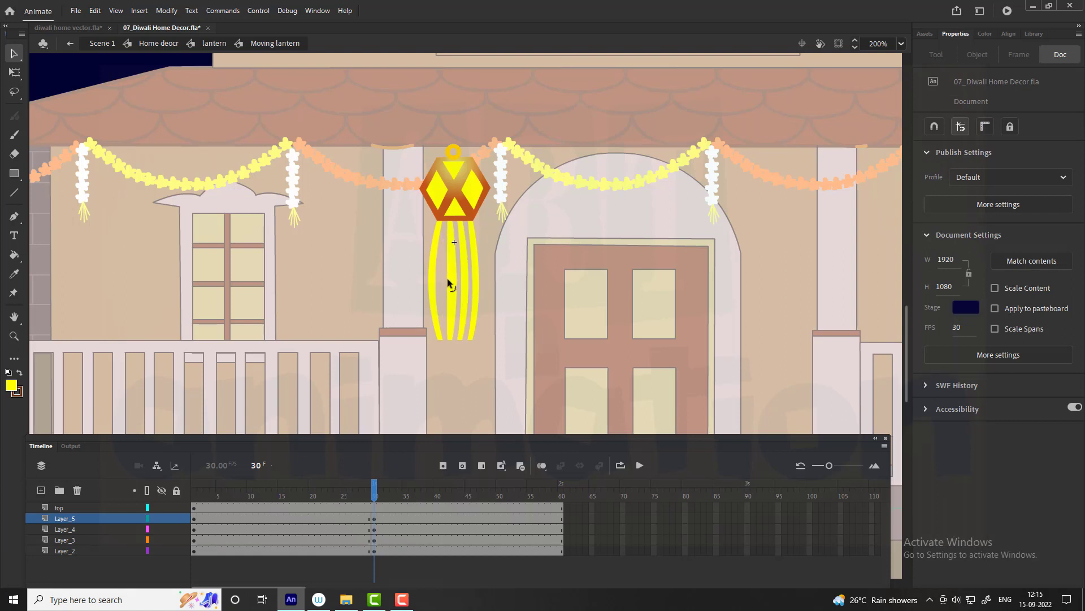
pyautogui.moveTo(447, 278); pyautogui.dragTo(437, 280)
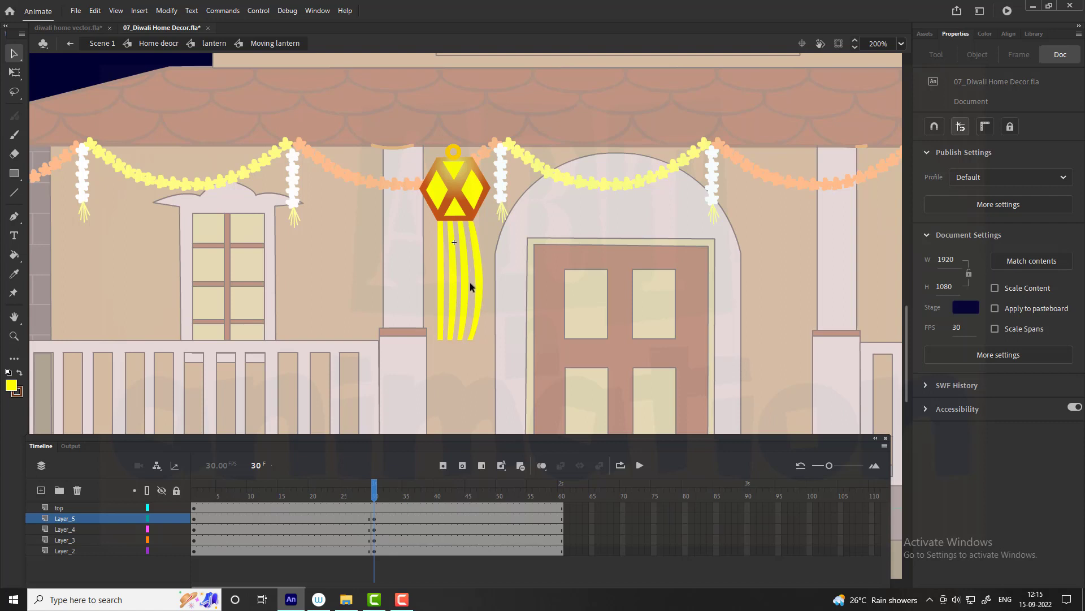
pyautogui.moveTo(470, 287); pyautogui.dragTo(441, 283)
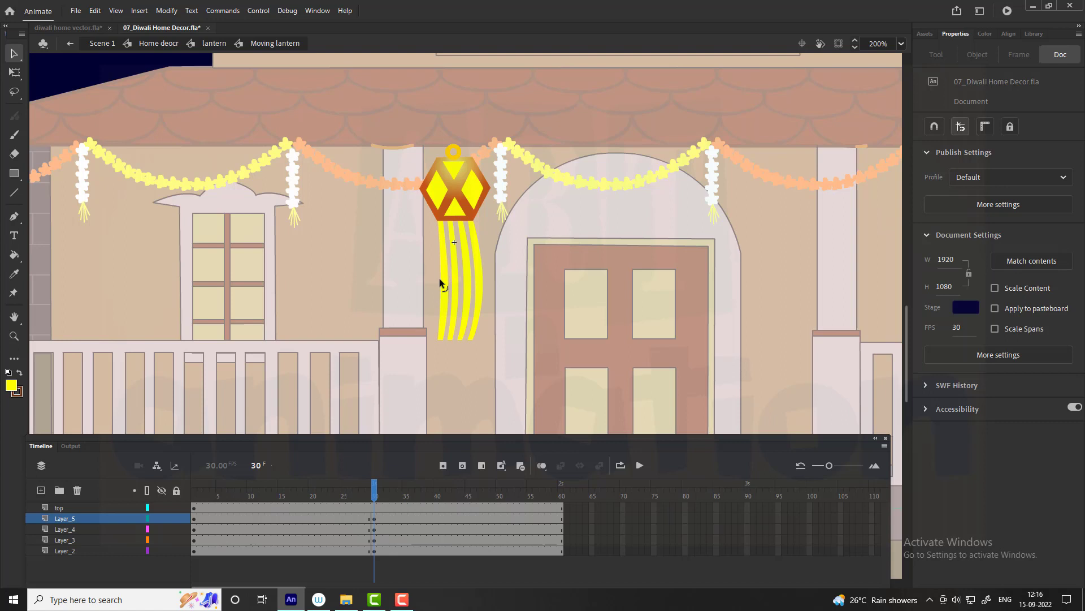
# Shape-tween the four strand layers across frames 1–60 and play the sway
pyautogui.click(195, 551)
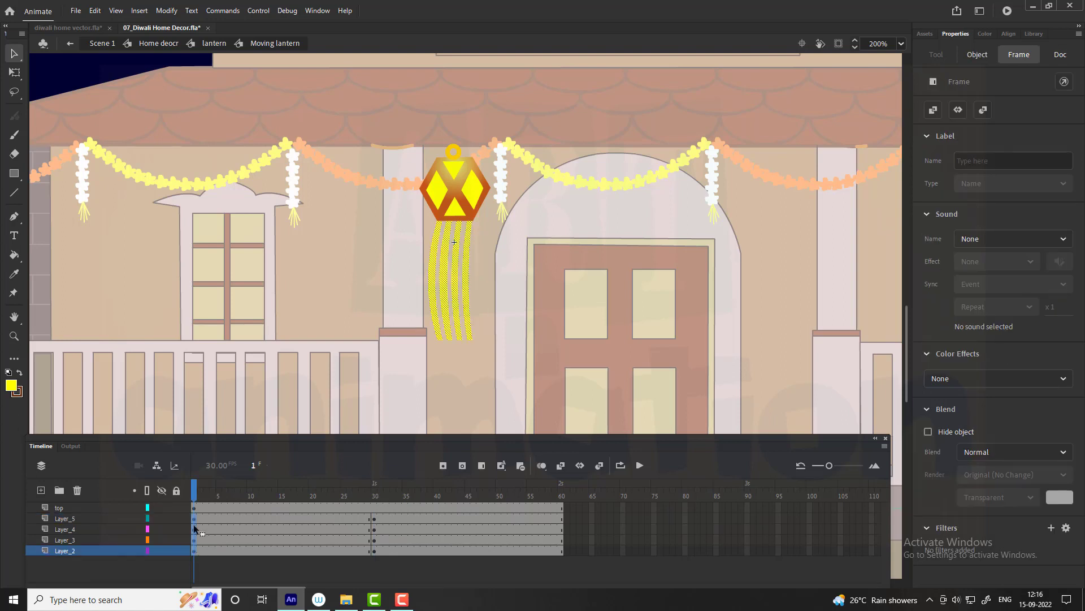
pyautogui.click(557, 528)
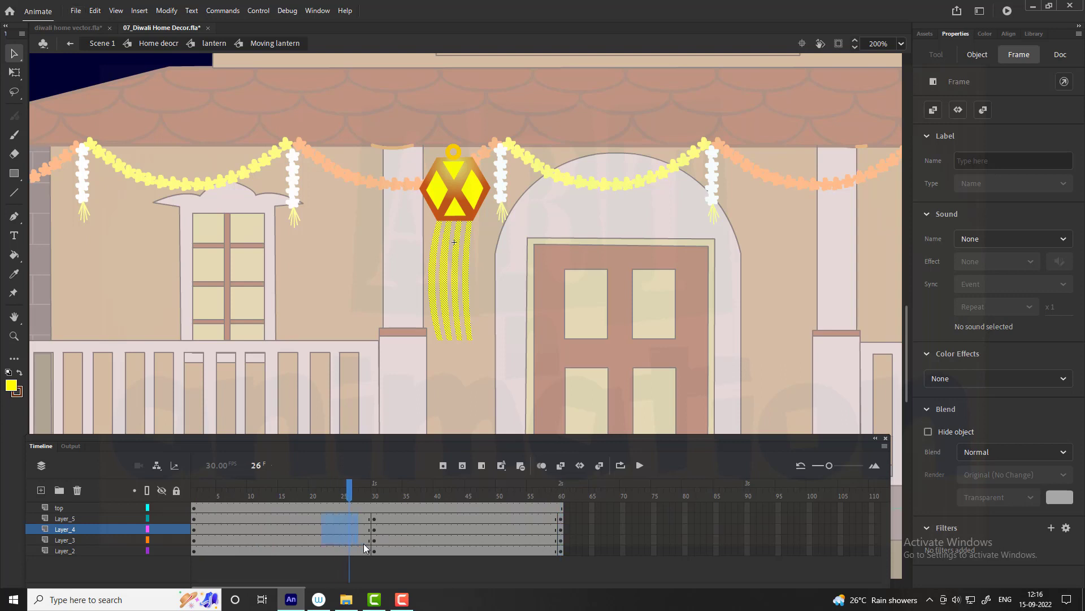
pyautogui.moveTo(326, 517); pyautogui.dragTo(408, 551)
pyautogui.rightClick(398, 538)
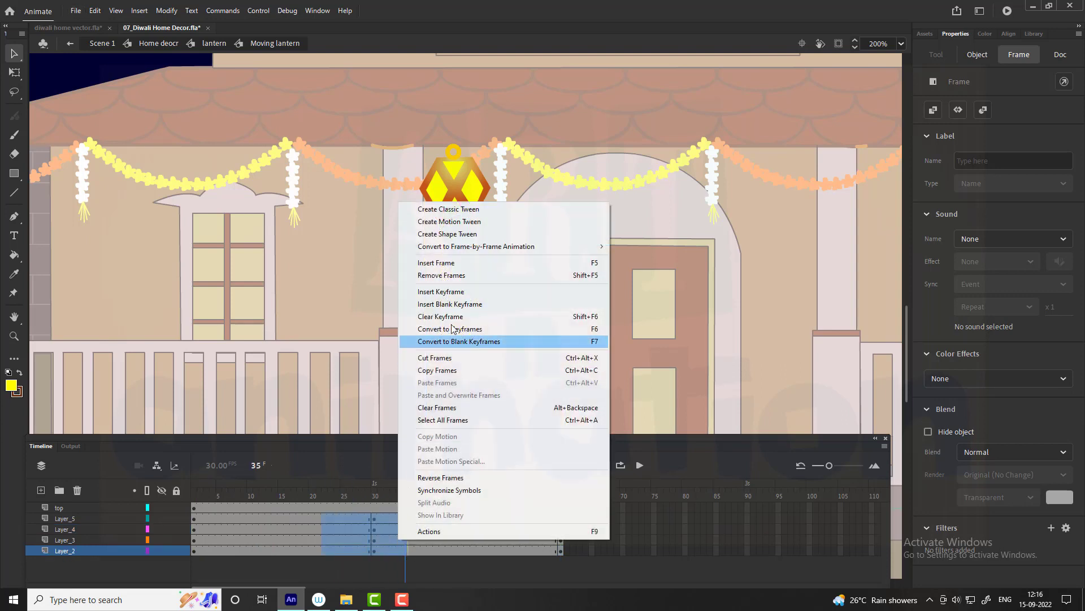
pyautogui.click(449, 234)
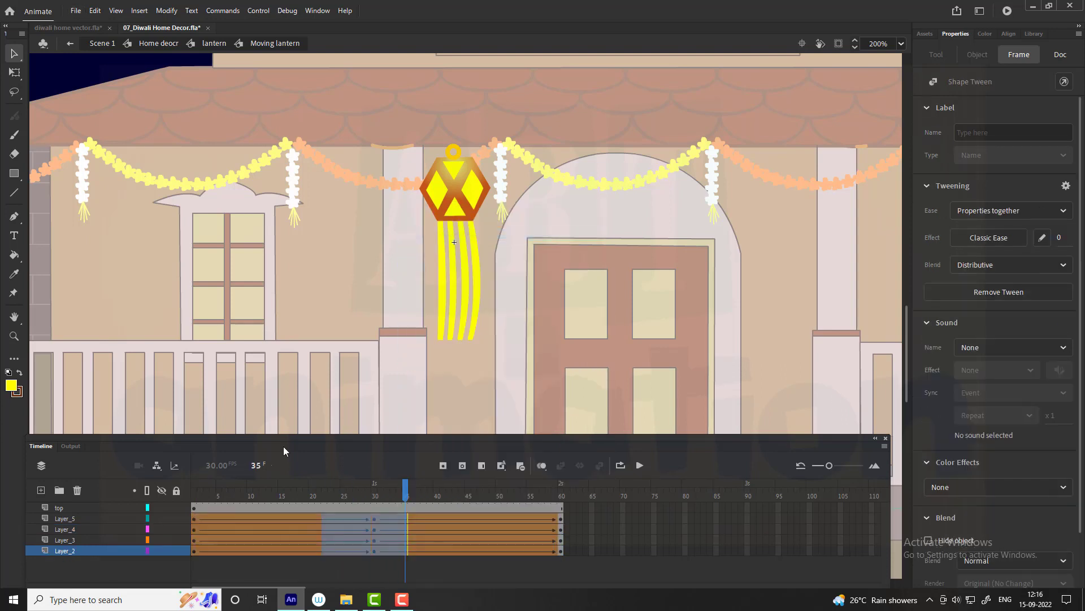
pyautogui.click(194, 530)
pyautogui.press('Return')
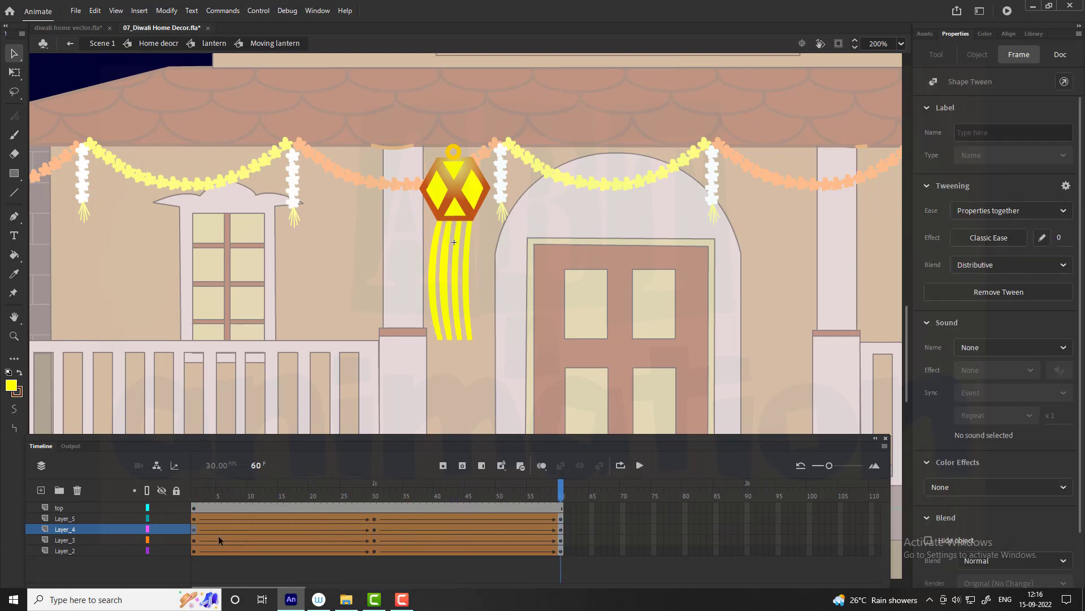
# Back in the lantern symbol, extend to frame 60 and tilt the lantern clockwise from its top point
pyautogui.click(212, 43)
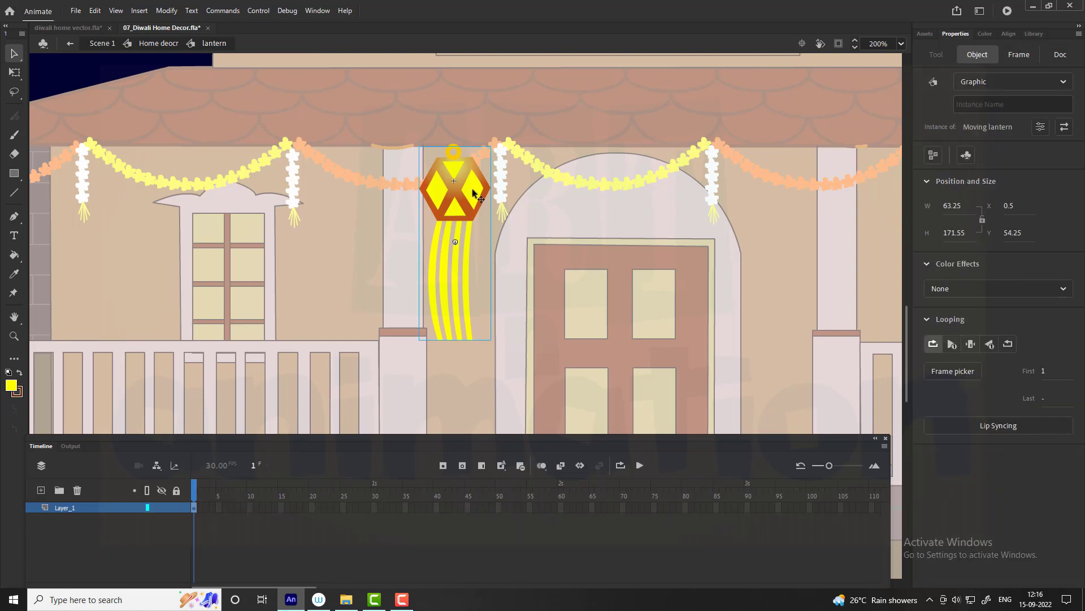
pyautogui.click(564, 509)
pyautogui.press('F5')
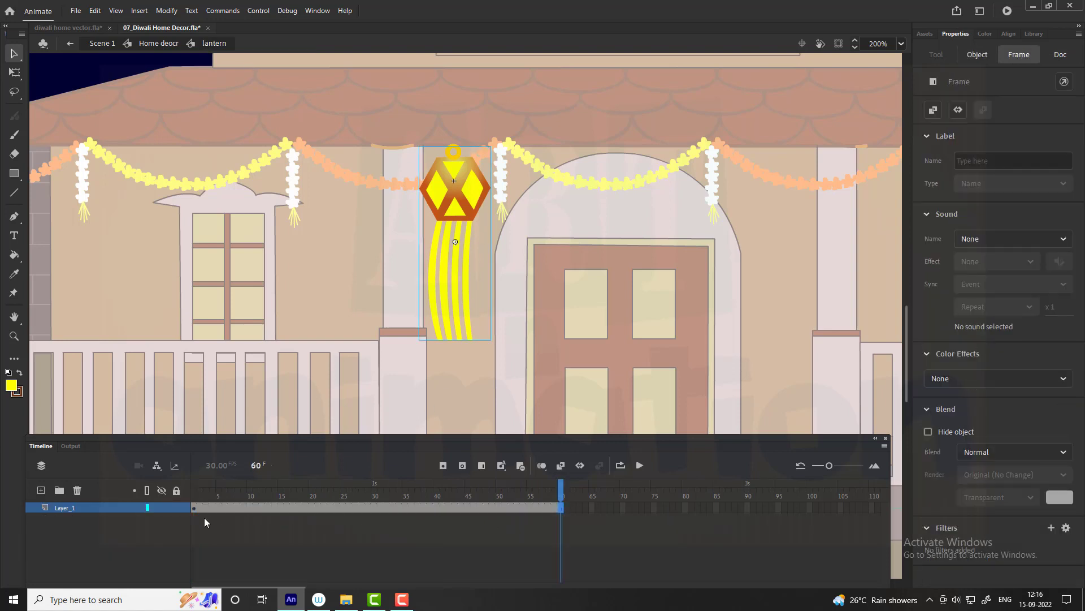
pyautogui.press('q')
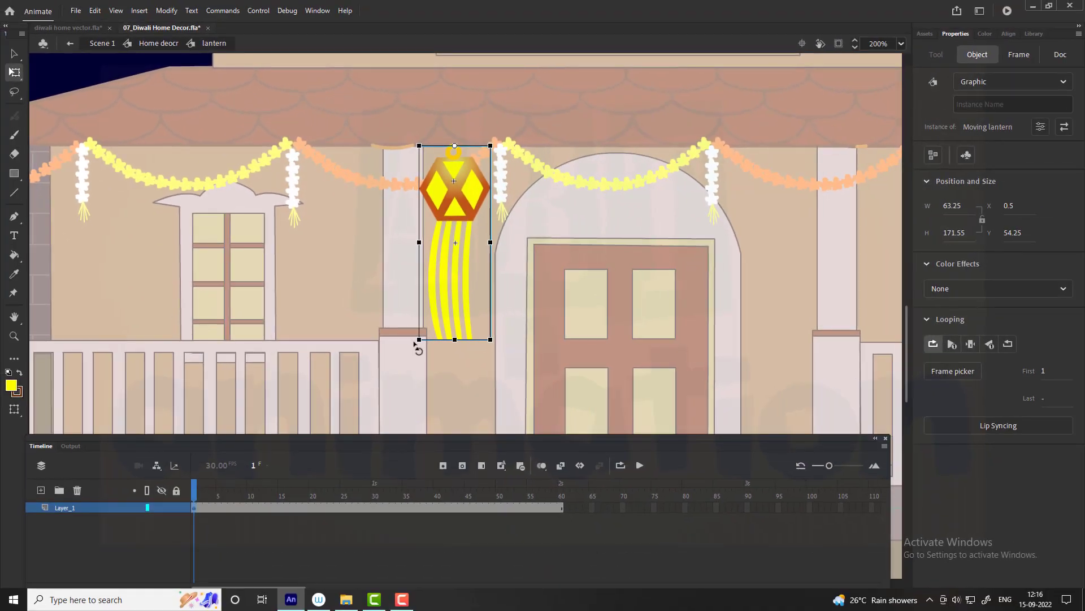
pyautogui.moveTo(420, 345); pyautogui.dragTo(435, 363)
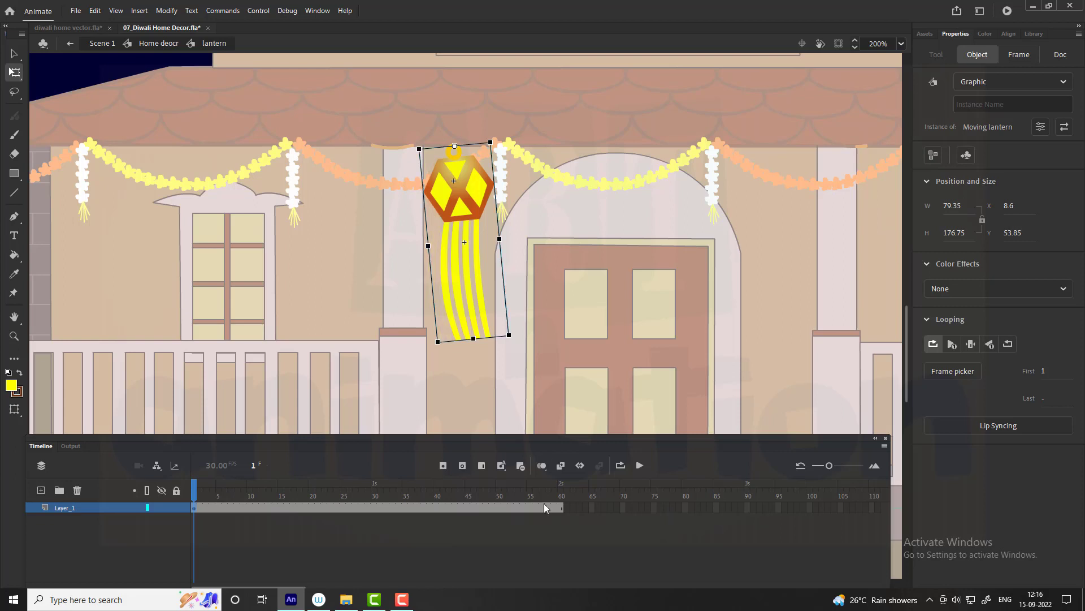
# Keyframe frame 30 and tilt the lantern the opposite way there
pyautogui.click(374, 509)
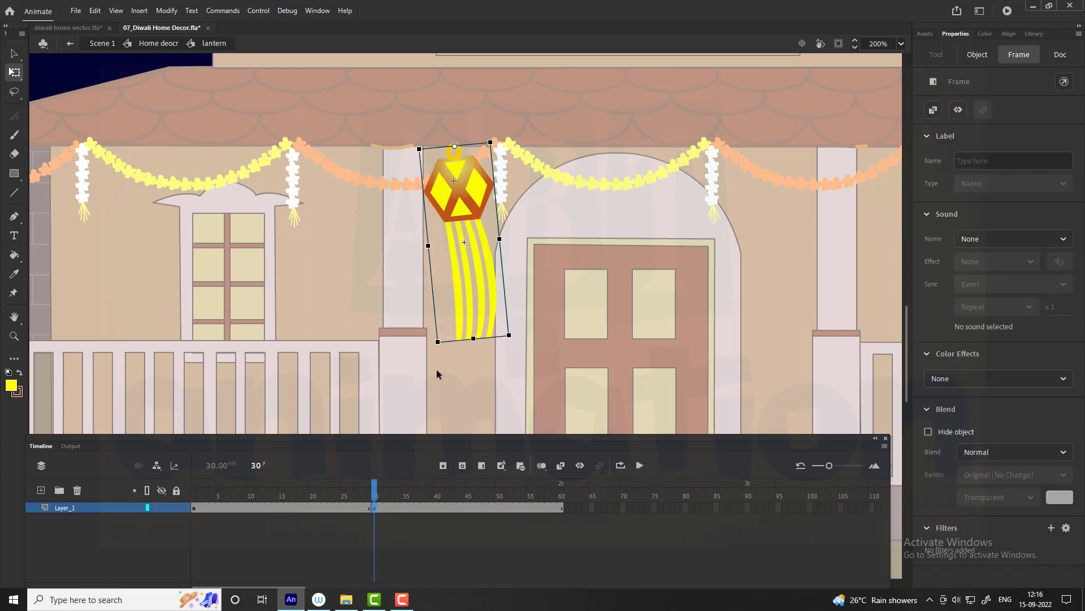
pyautogui.press('F6')
pyautogui.moveTo(435, 350); pyautogui.dragTo(412, 348)
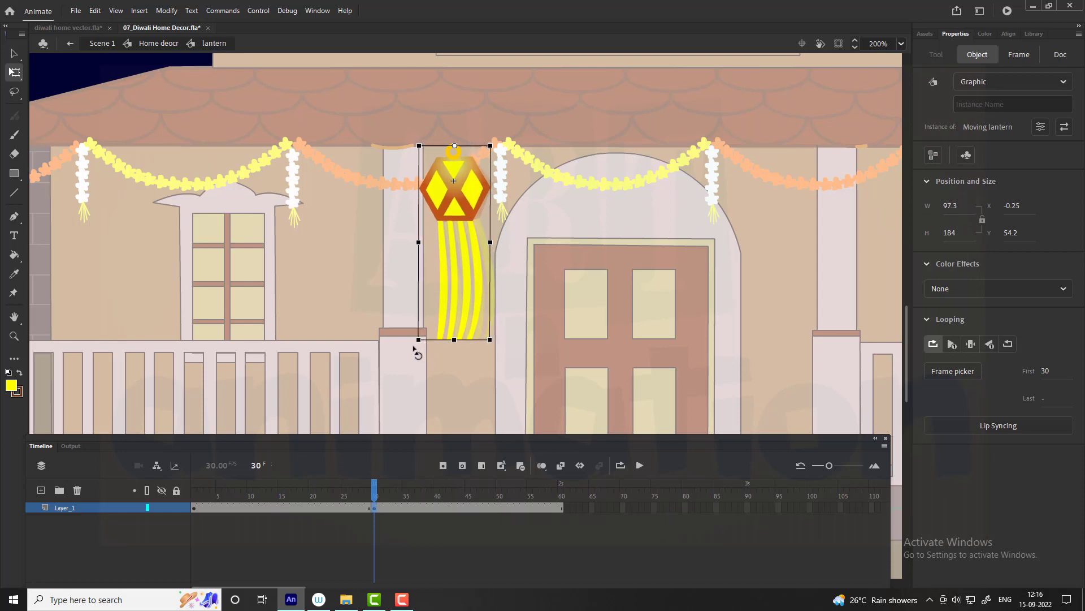
pyautogui.moveTo(413, 349); pyautogui.dragTo(409, 346)
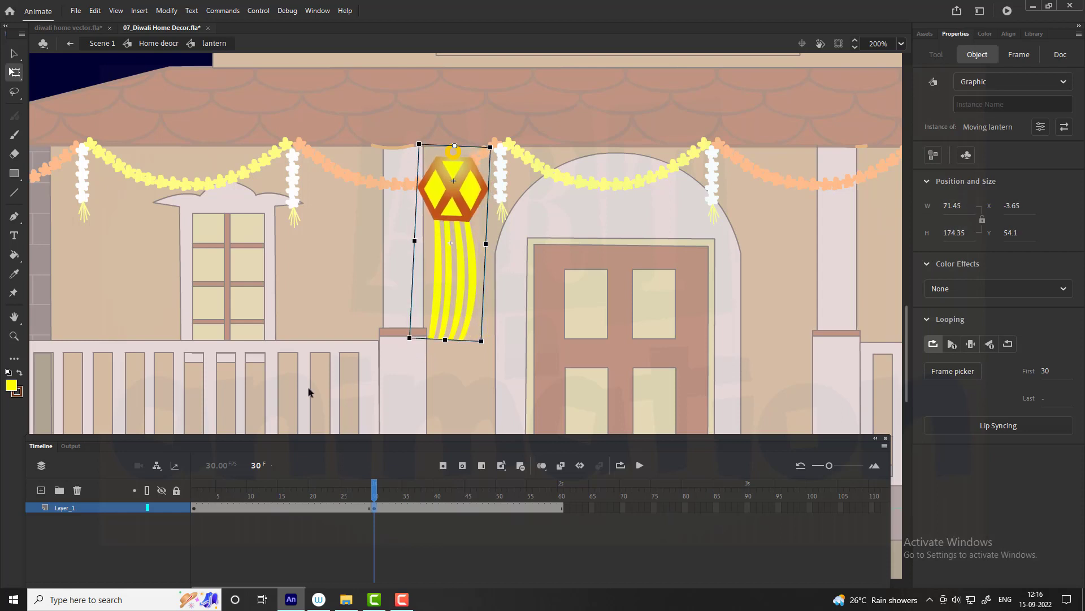
pyautogui.click(195, 508)
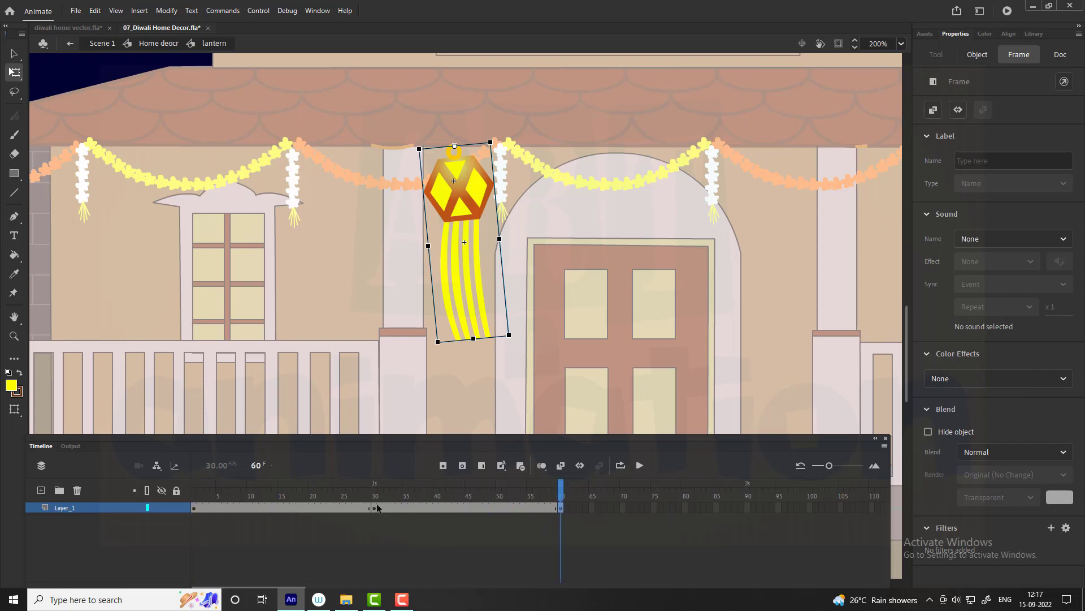
# Classic-tween the lantern swing and test the movie in the preview window
pyautogui.moveTo(336, 510); pyautogui.dragTo(400, 518)
pyautogui.rightClick(400, 510)
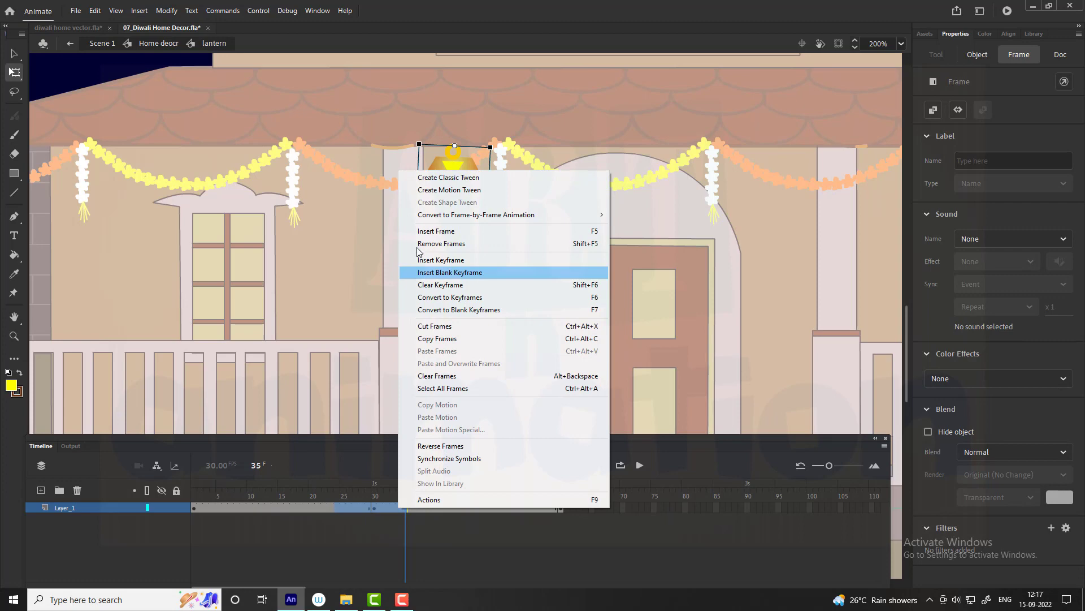
pyautogui.click(445, 177)
pyautogui.hotkey('ctrl', 'Return')
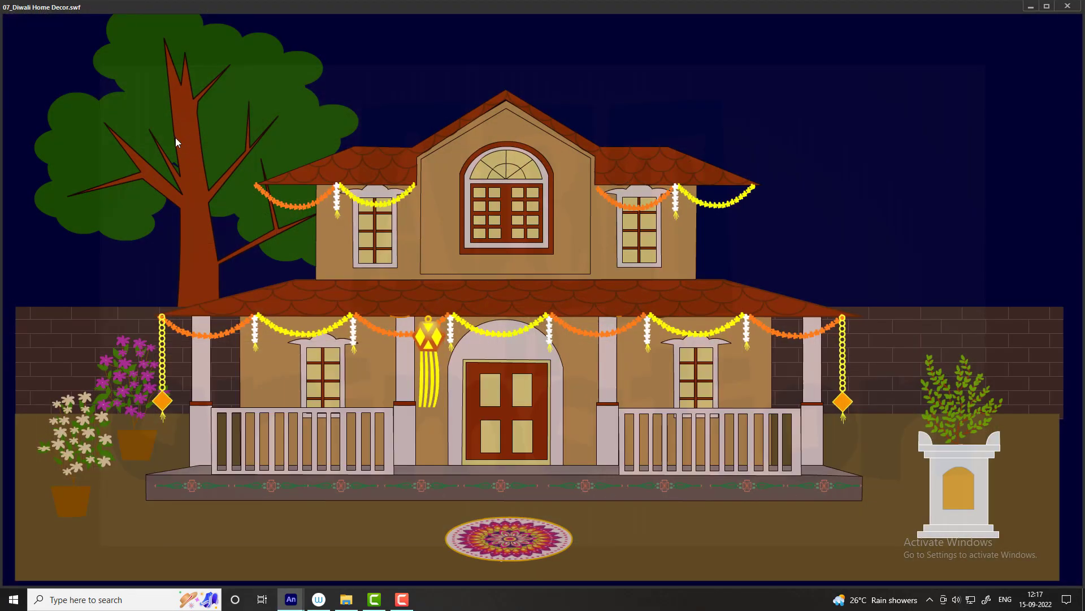
pyautogui.click(1068, 7)
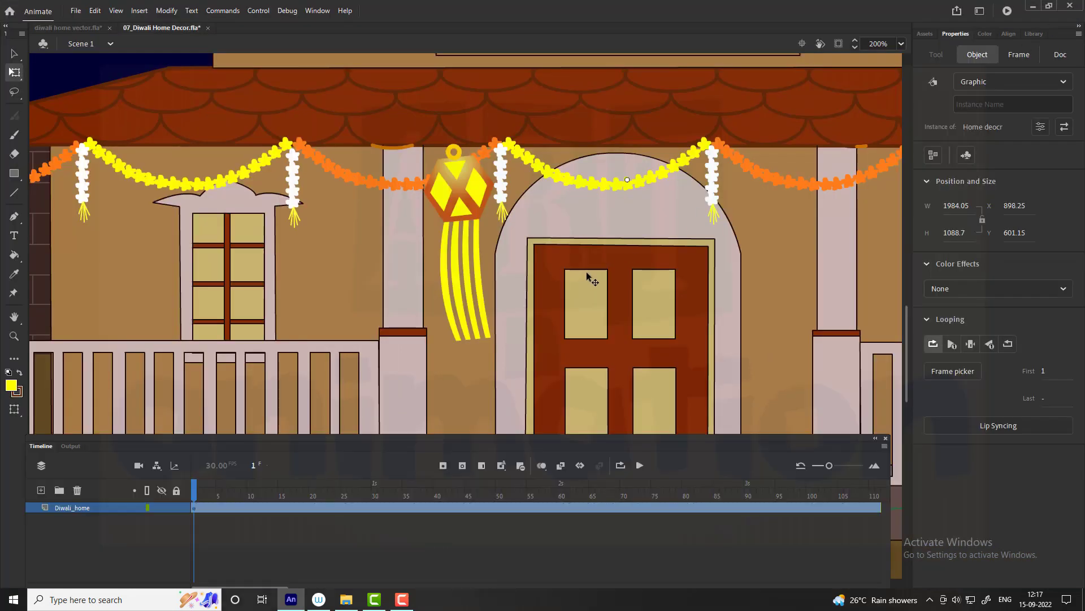
# Enter the side dangles symbol, extend both layers to frame 60 and tilt the left dangle
pyautogui.hotkey('ctrl', '1')
pyautogui.doubleClick(176, 323)
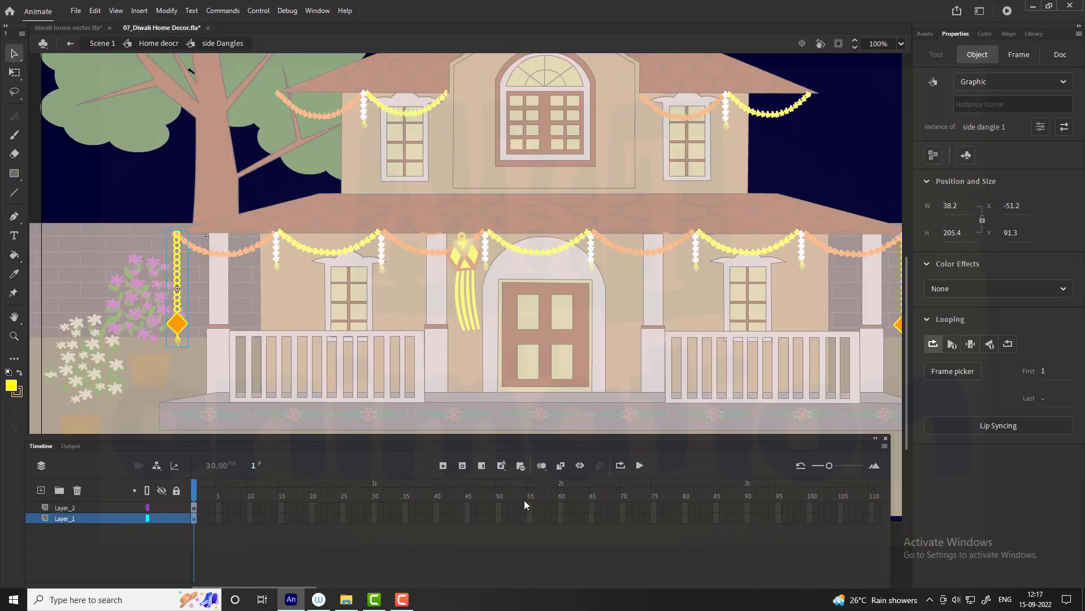
pyautogui.click(562, 483)
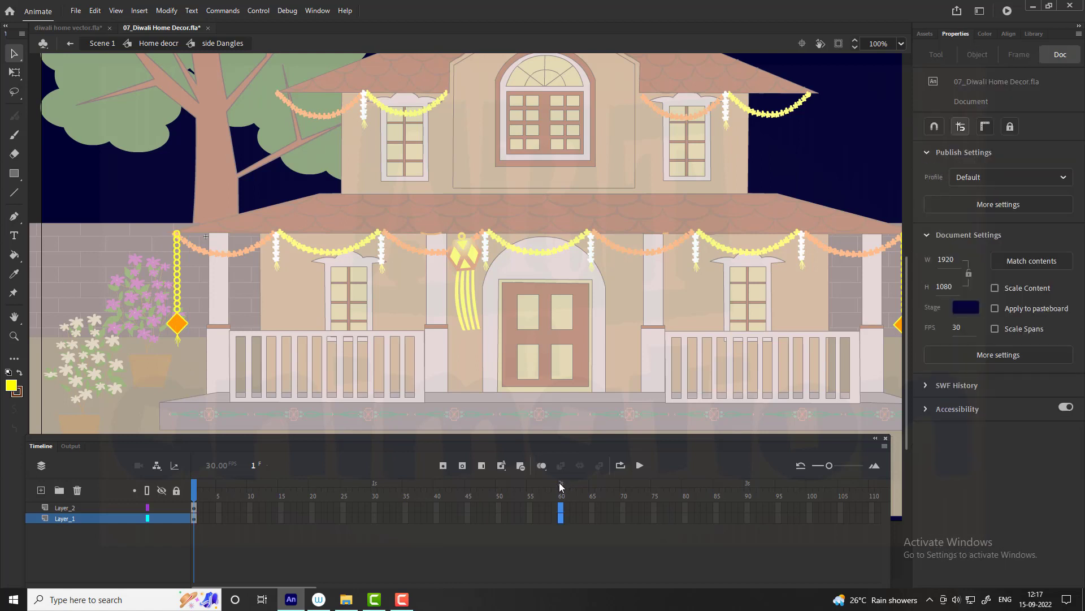
pyautogui.press('F5')
pyautogui.press('q')
pyautogui.click(178, 323)
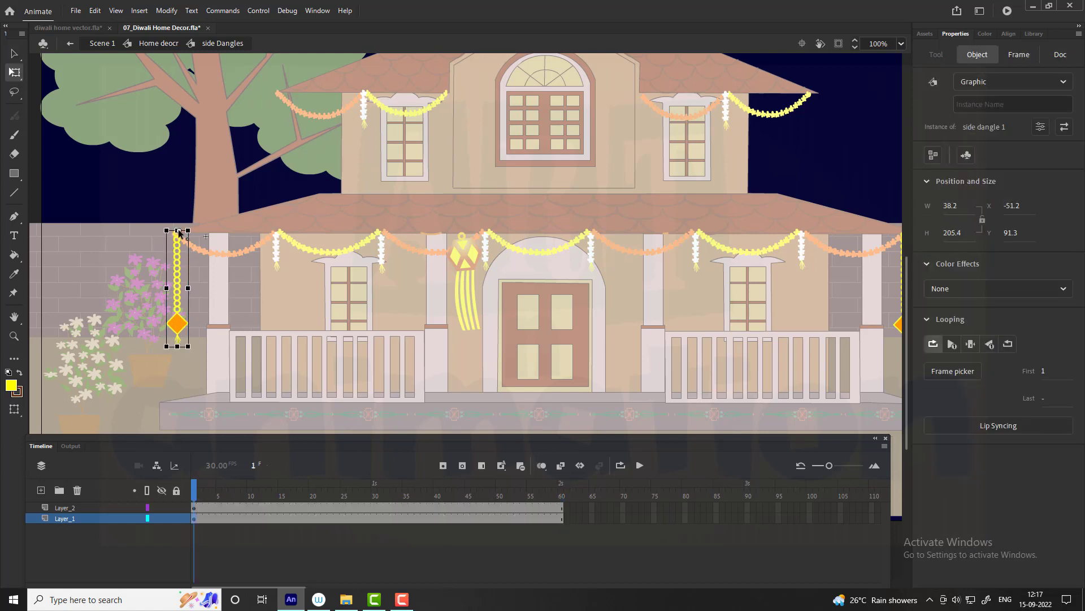
pyautogui.moveTo(199, 357)
pyautogui.mouseDown()
pyautogui.moveTo(207, 360)
pyautogui.moveTo(185, 348)
pyautogui.mouseUp()
# Keyframe frame 30, tilt the right dangle at frame 1 and set it upright at mid-sway
pyautogui.click(373, 518)
pyautogui.press('F6')
pyautogui.click(195, 517)
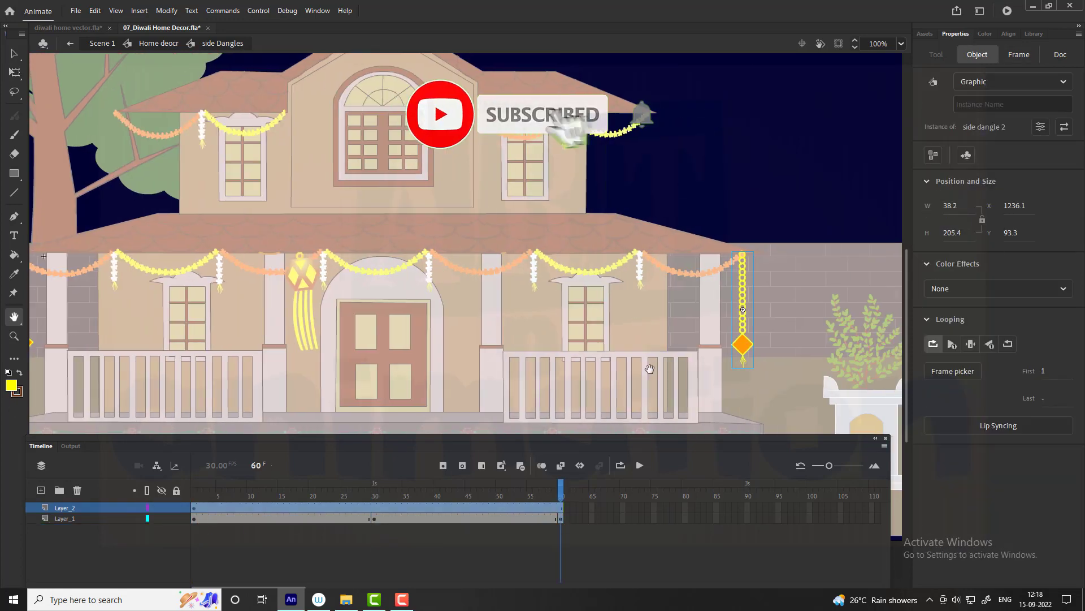
pyautogui.press('q')
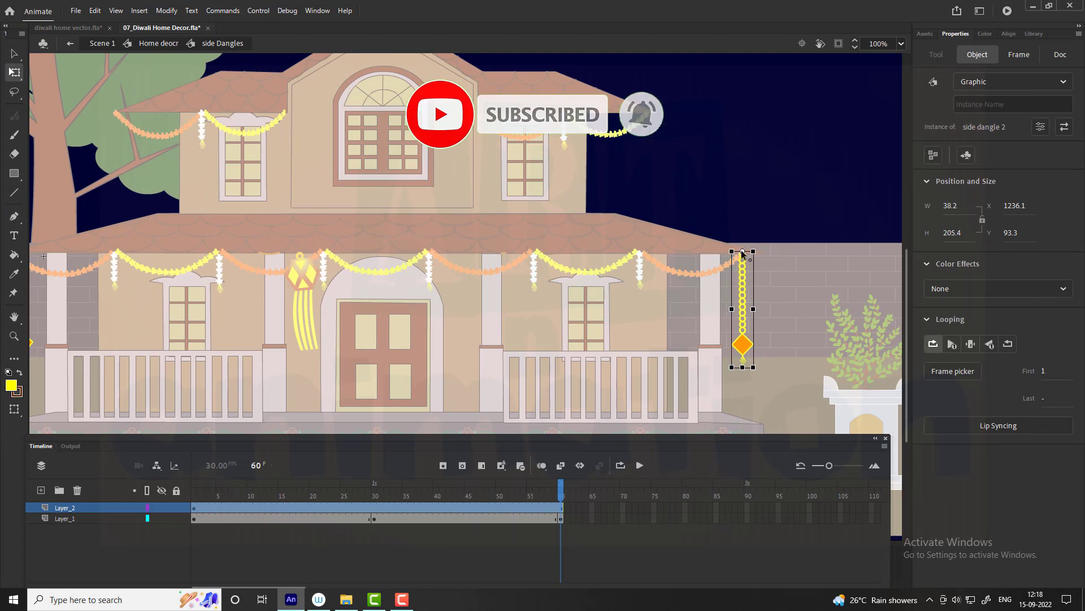
pyautogui.moveTo(764, 376); pyautogui.dragTo(755, 382)
pyautogui.click(374, 507)
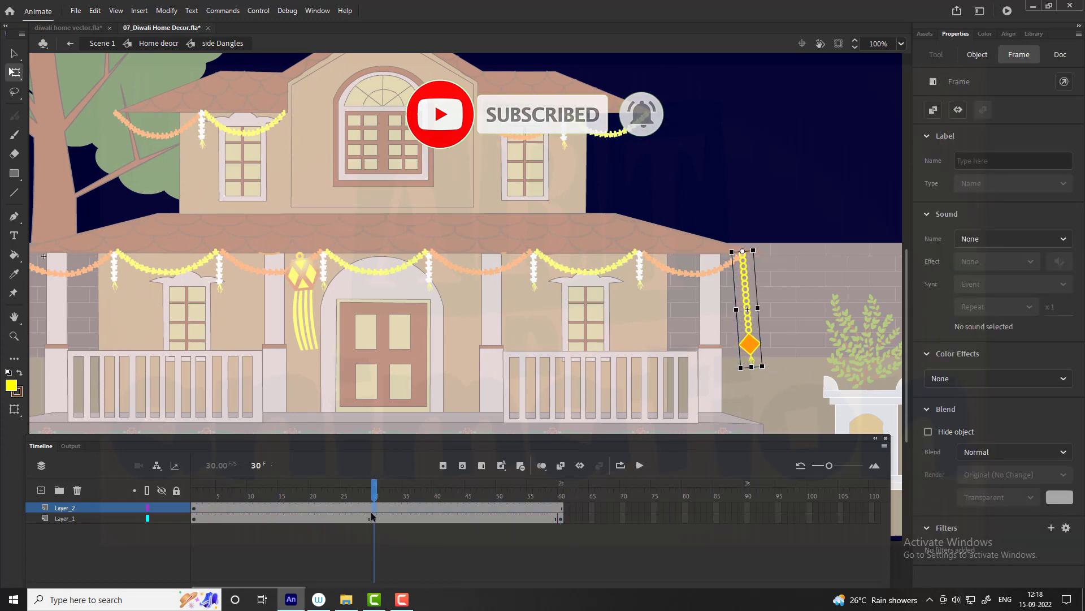
pyautogui.moveTo(743, 383); pyautogui.dragTo(732, 378)
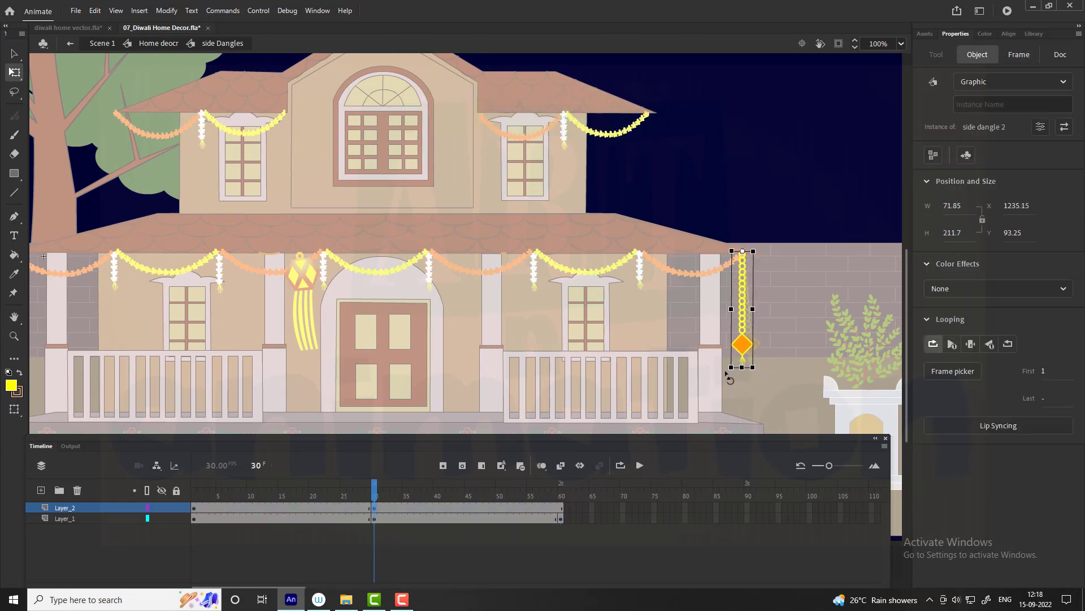
pyautogui.click(193, 508)
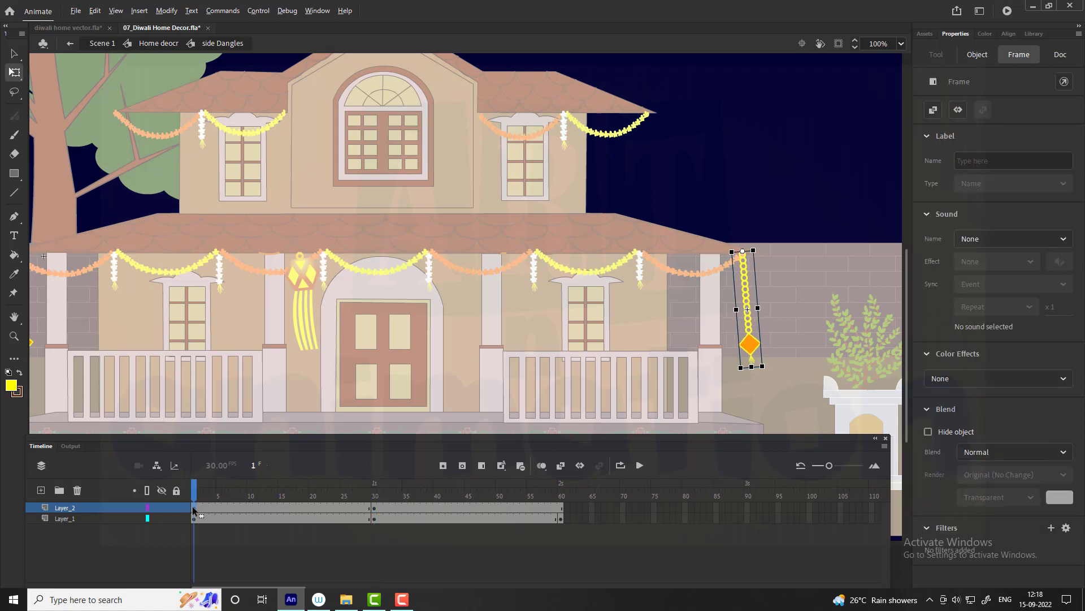
# Classic-tween both dangle layers and test the animation in the player
pyautogui.click(563, 508)
pyautogui.rightClick(404, 513)
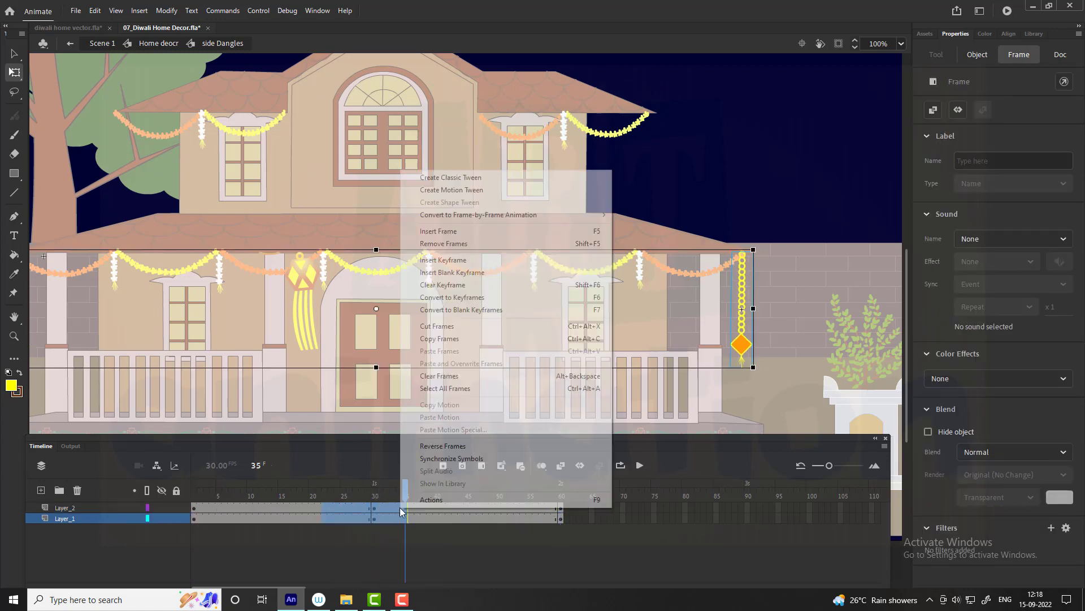
pyautogui.click(460, 177)
pyautogui.hotkey('ctrl', 'Return')
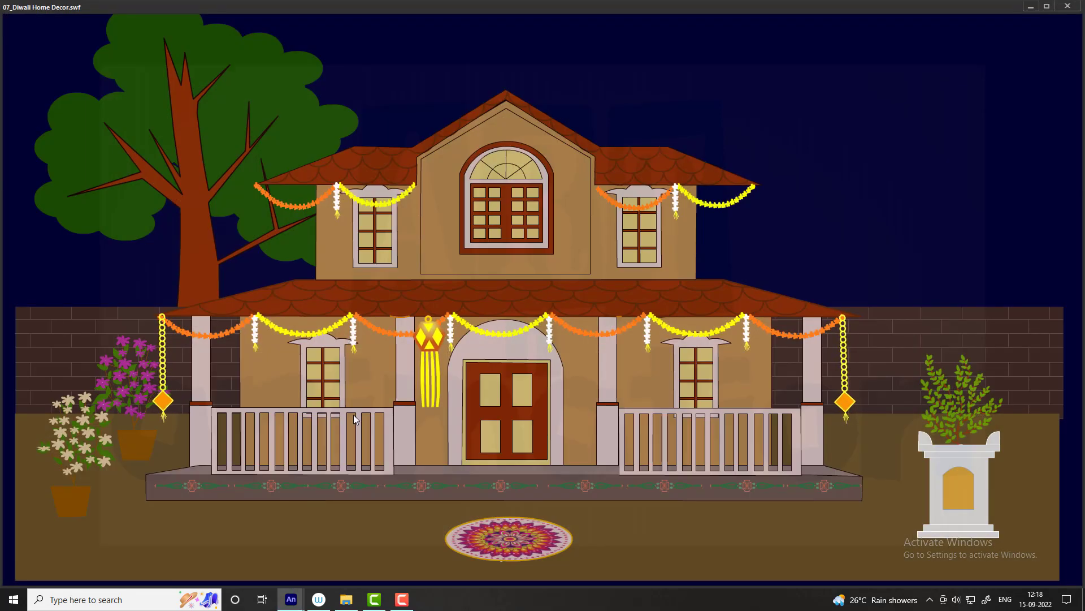
pyautogui.click(1068, 6)
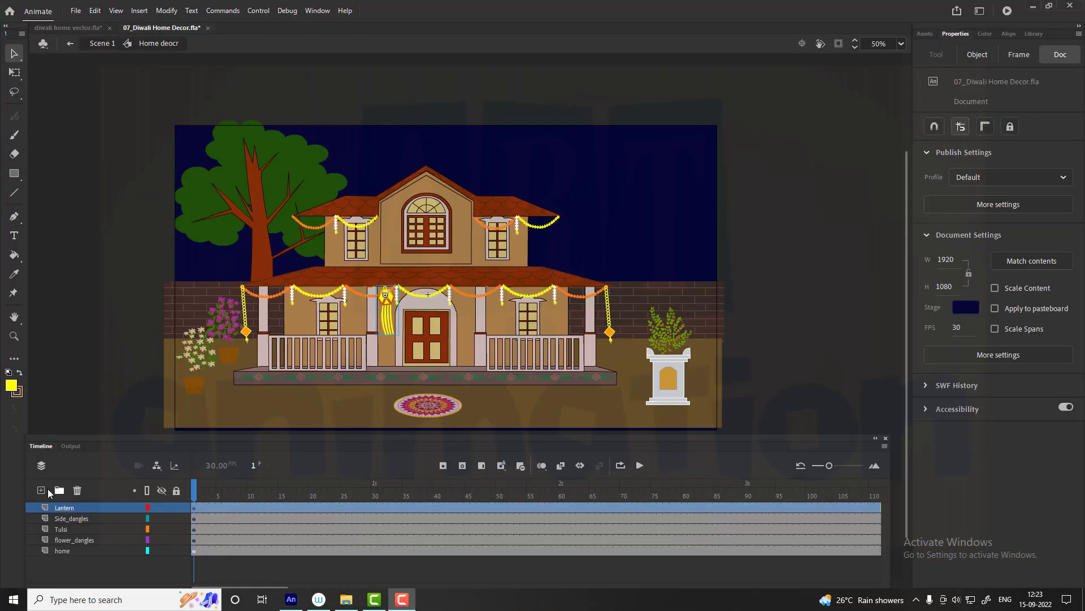
# Add a layer named Diya above Lantern and zoom in on the ground by the porch
pyautogui.click(41, 491)
pyautogui.doubleClick(78, 507)
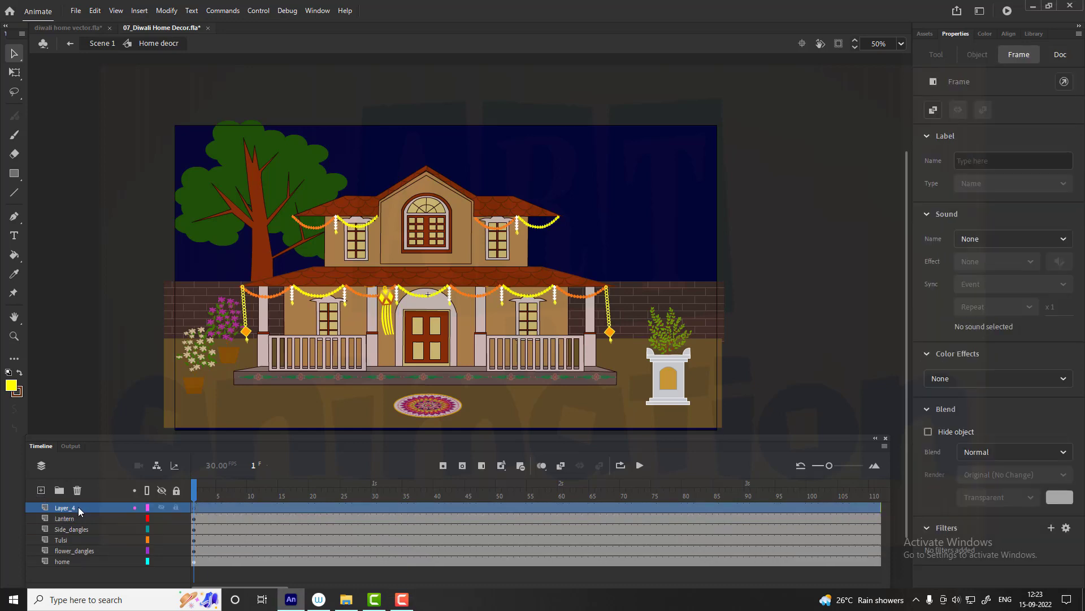
pyautogui.write('Diya')
pyautogui.press('Return')
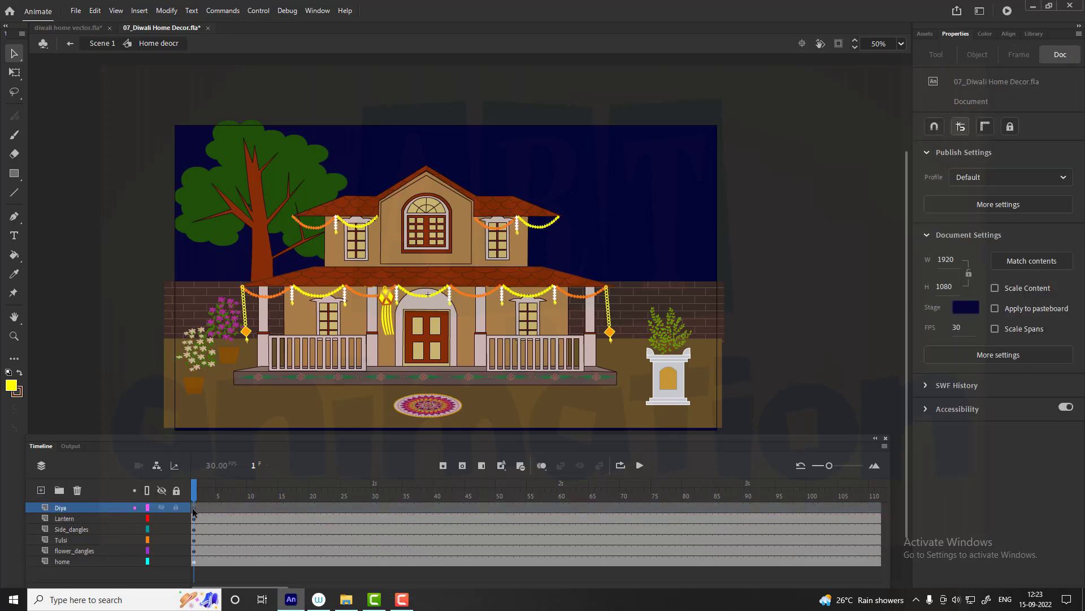
pyautogui.click(203, 507)
# Draw a small oval rim with a curved line beneath it forming the diya bowl
pyautogui.press('z')
pyautogui.click(373, 422)
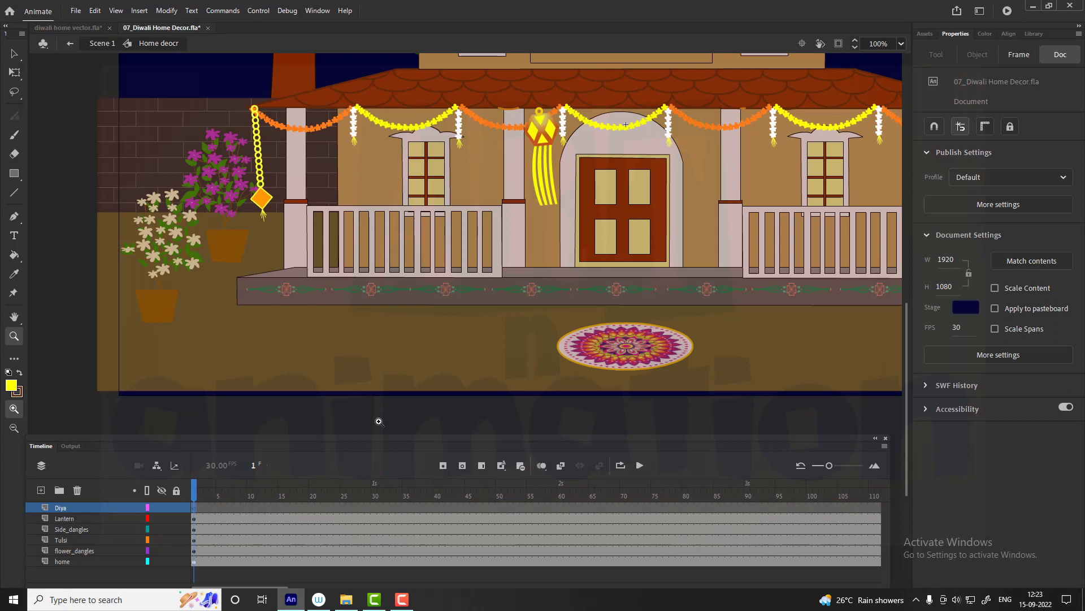
pyautogui.press('o')
pyautogui.moveTo(322, 339); pyautogui.dragTo(362, 350)
pyautogui.press('n')
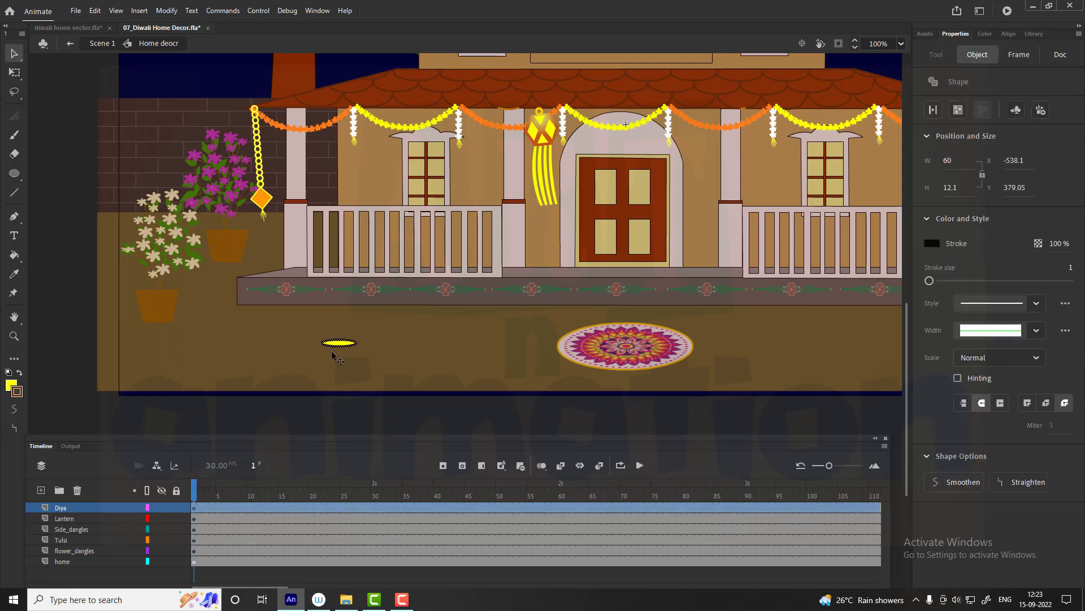
pyautogui.press('v')
pyautogui.moveTo(338, 356); pyautogui.dragTo(338, 360)
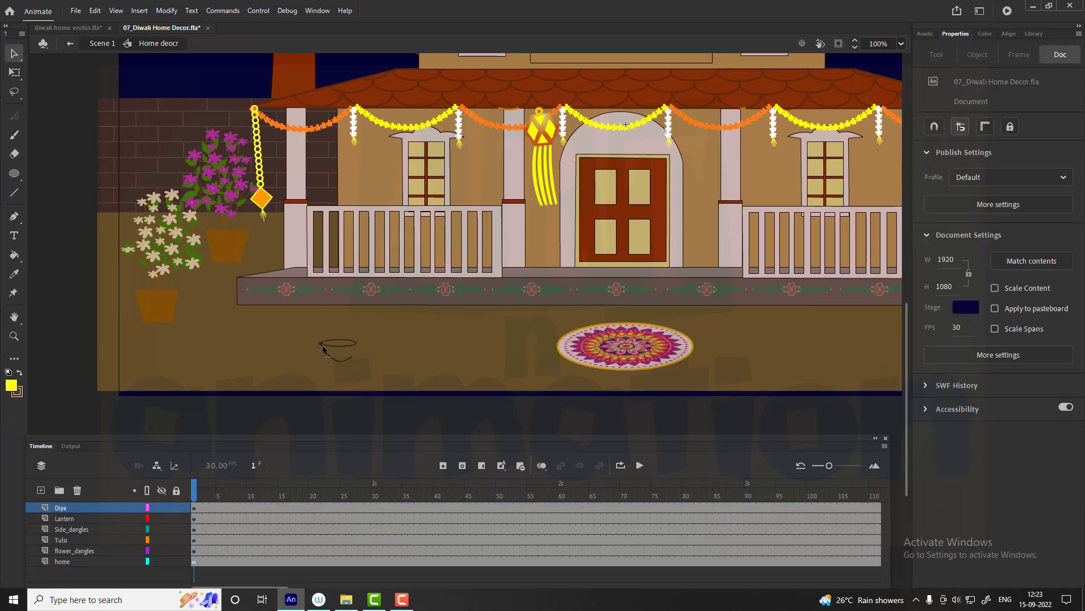
pyautogui.click(338, 360)
pyautogui.hotkey('ctrl', '=')
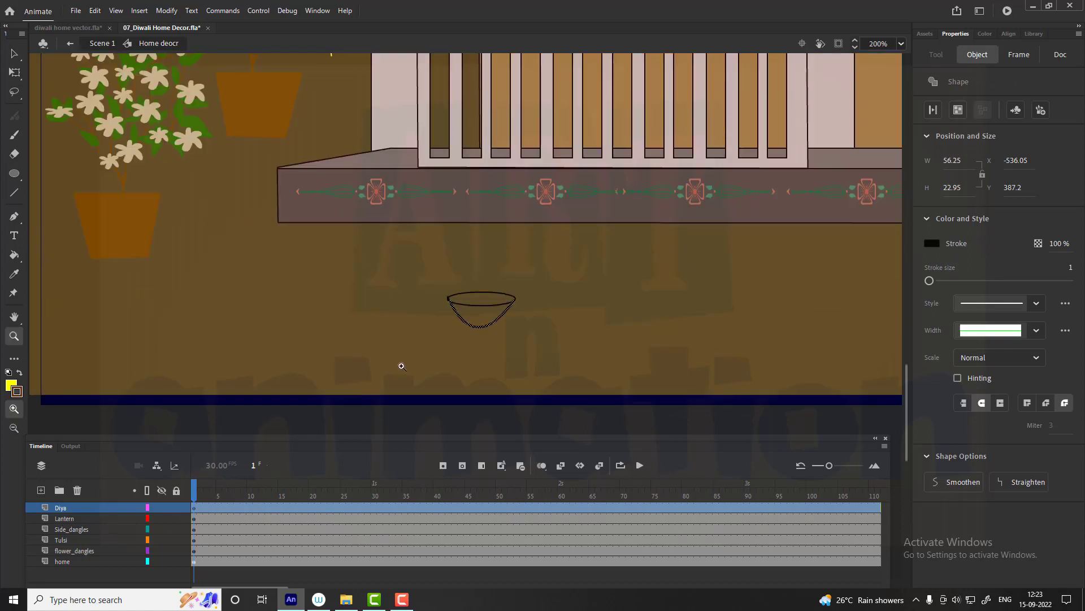
# Fill the diya bowl red with the Paint Bucket, then reset the fill to none
pyautogui.keyDown('shift'); pyautogui.click(458, 317); pyautogui.keyUp('shift')
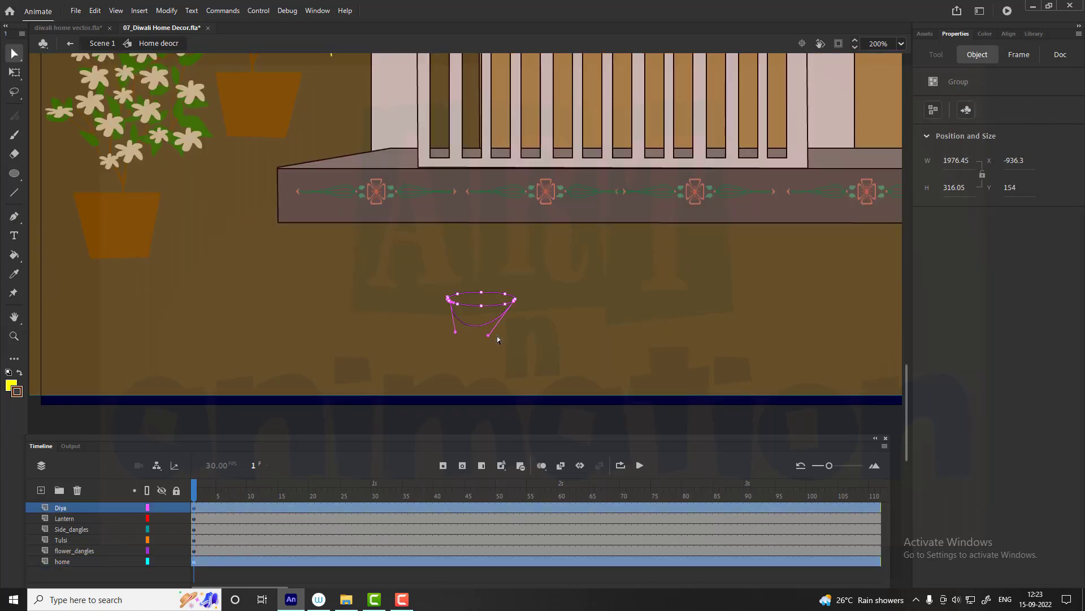
pyautogui.keyDown('shift'); pyautogui.click(454, 306); pyautogui.keyUp('shift')
pyautogui.click(447, 306)
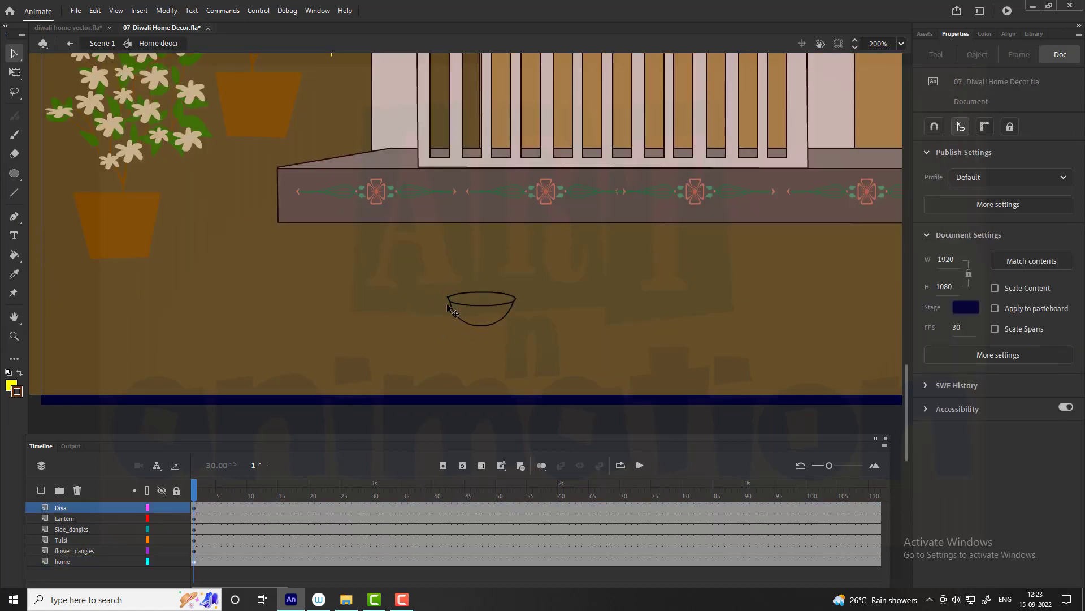
pyautogui.press('k')
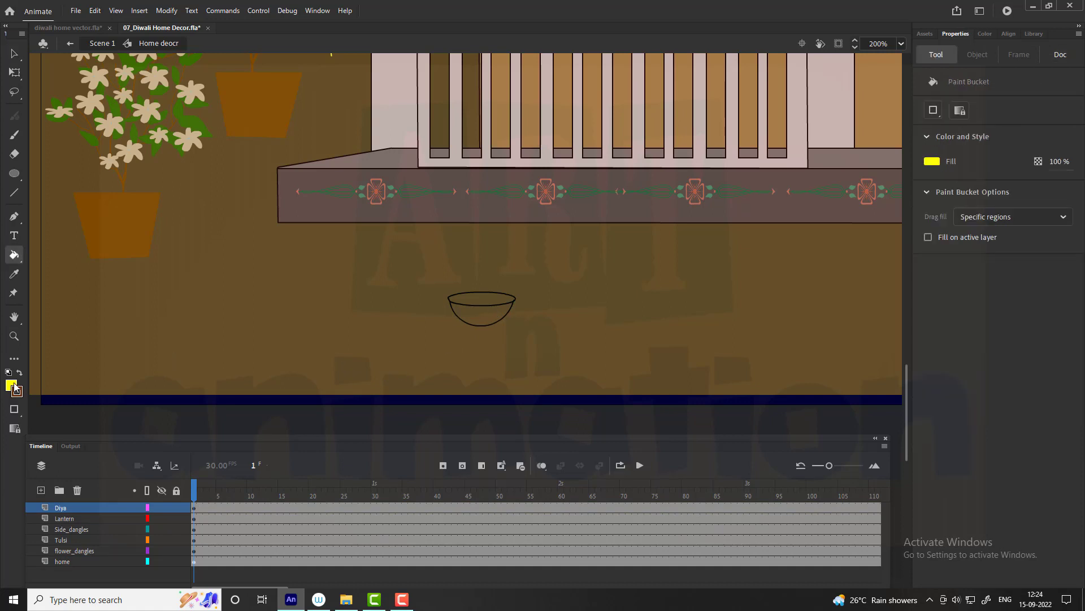
pyautogui.click(12, 385)
pyautogui.click(86, 469)
pyautogui.click(493, 309)
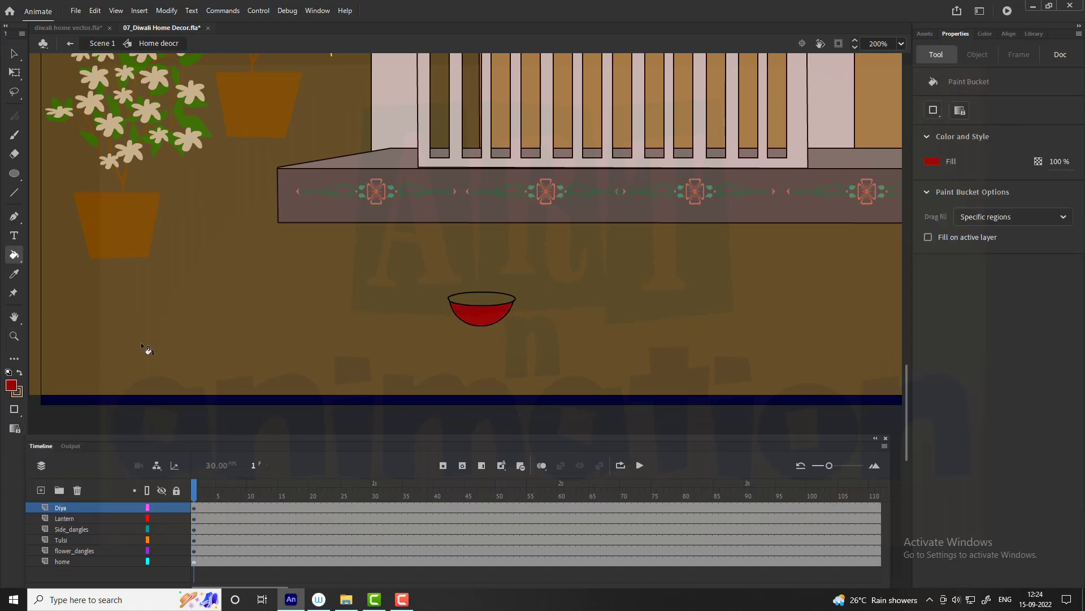
pyautogui.click(12, 385)
pyautogui.click(204, 406)
# Convert the whole diya into a Diya graphic symbol and open it for editing
pyautogui.press('v')
pyautogui.doubleClick(515, 303)
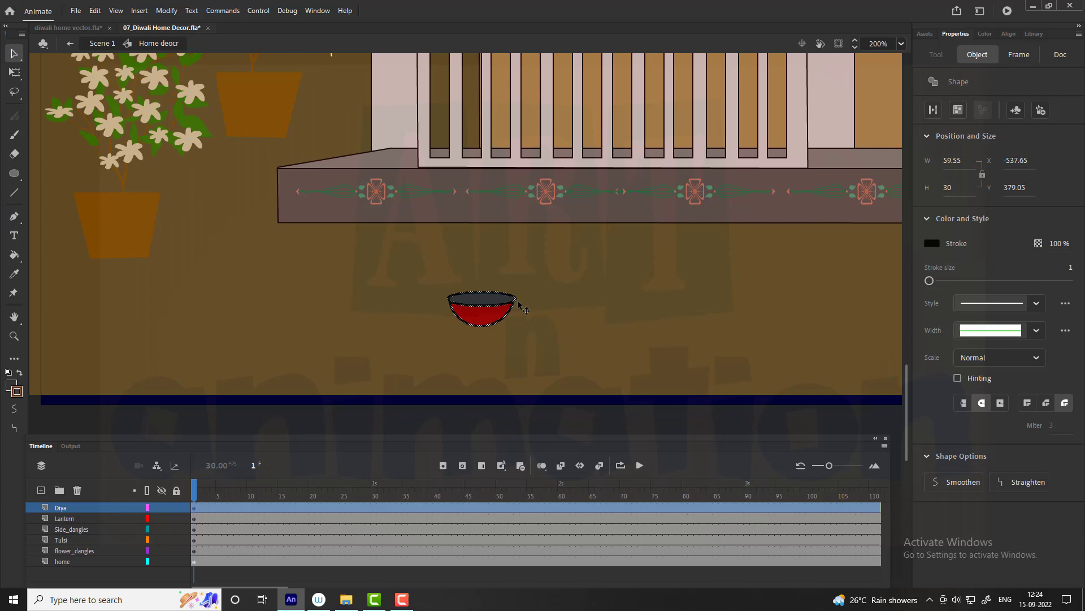
pyautogui.doubleClick(507, 305)
pyautogui.press('F8')
pyautogui.write('Diya')
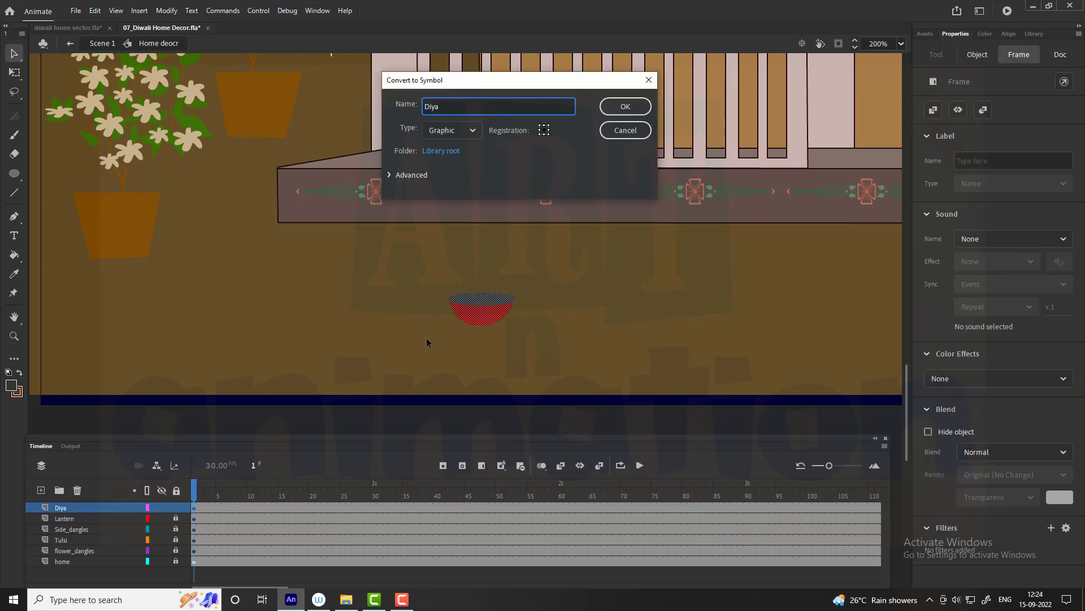
pyautogui.press('Return')
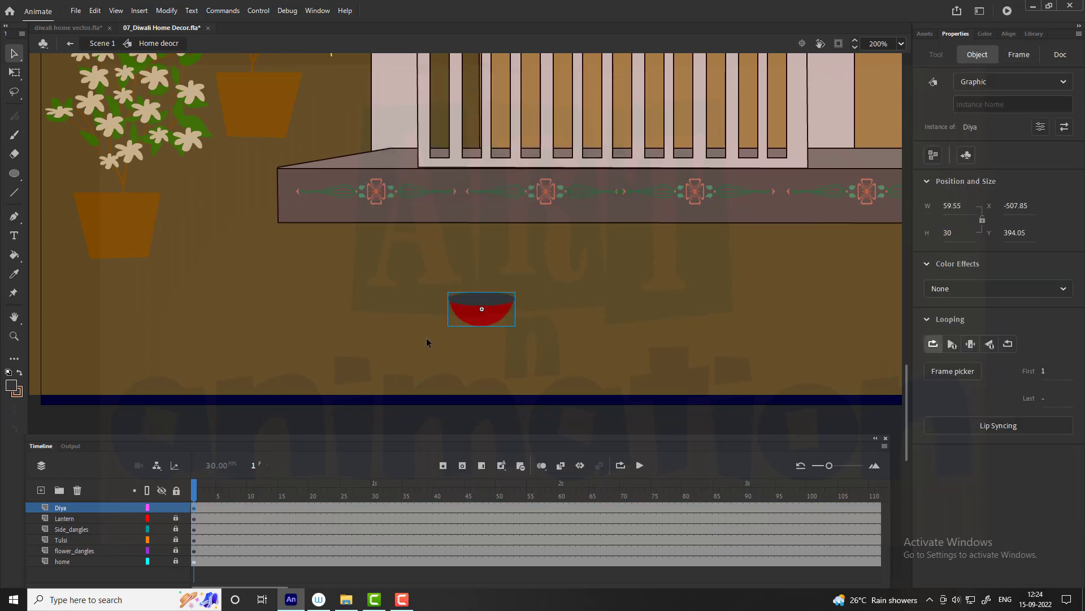
pyautogui.doubleClick(480, 322)
# Add a flame layer, lock the bowl layer and draw a flame oval above the bowl
pyautogui.click(507, 337)
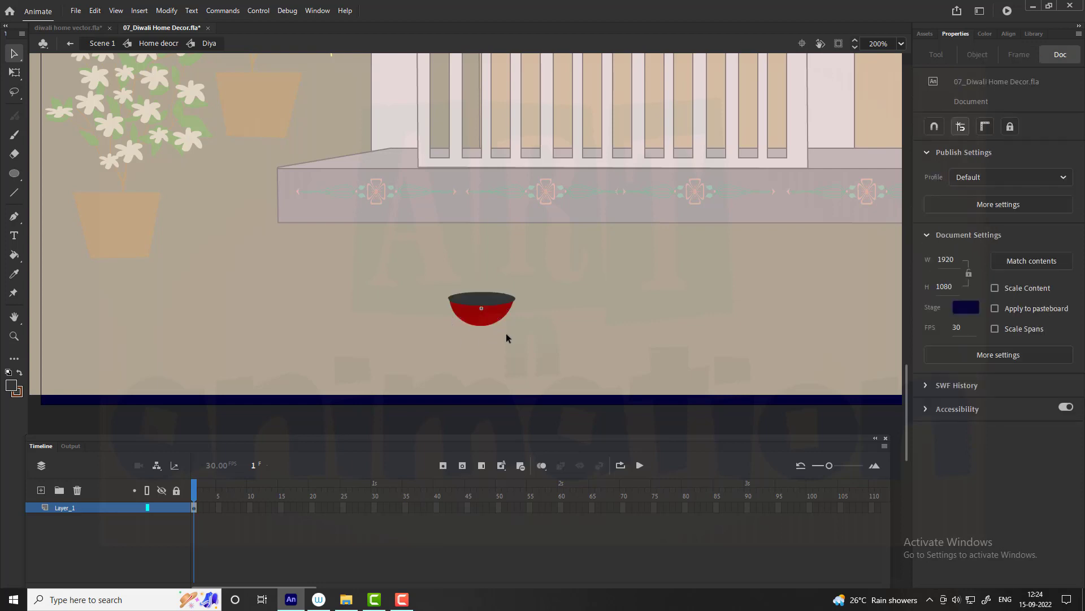
pyautogui.click(41, 491)
pyautogui.press('o')
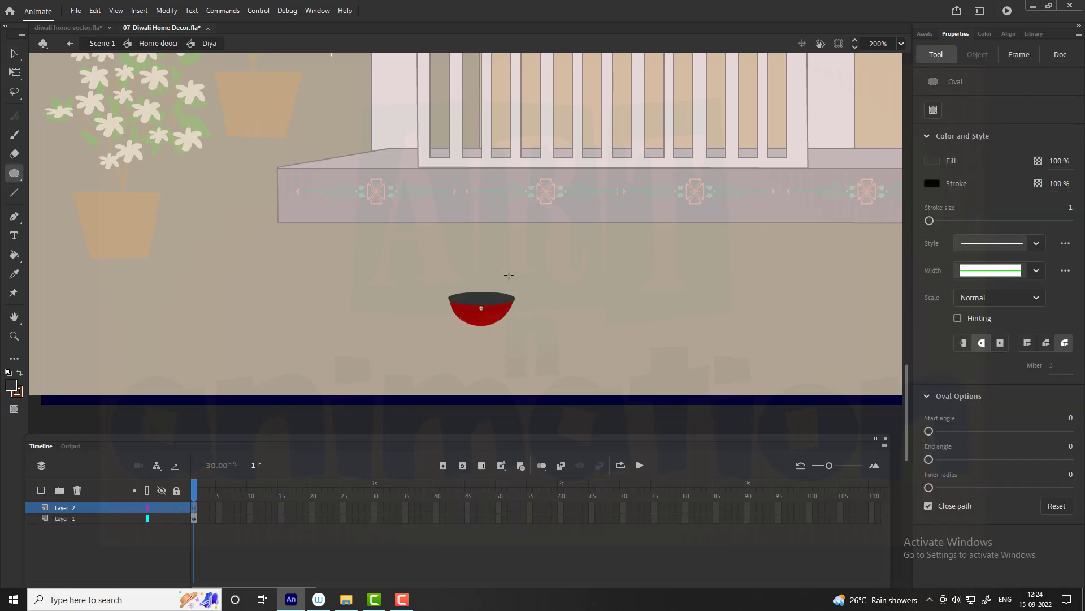
pyautogui.click(176, 518)
pyautogui.moveTo(496, 267); pyautogui.dragTo(513, 302)
pyautogui.press('v')
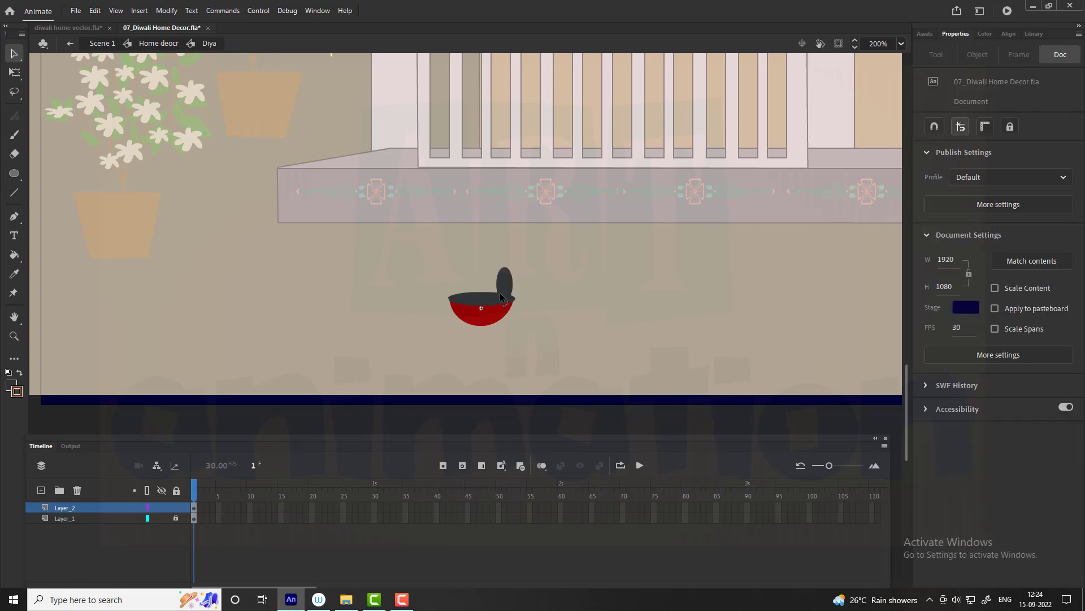
pyautogui.click(504, 293)
# Give the flame a radial gradient fill running from orange to red at the outer stop
pyautogui.click(985, 34)
pyautogui.click(998, 59)
pyautogui.click(1001, 129)
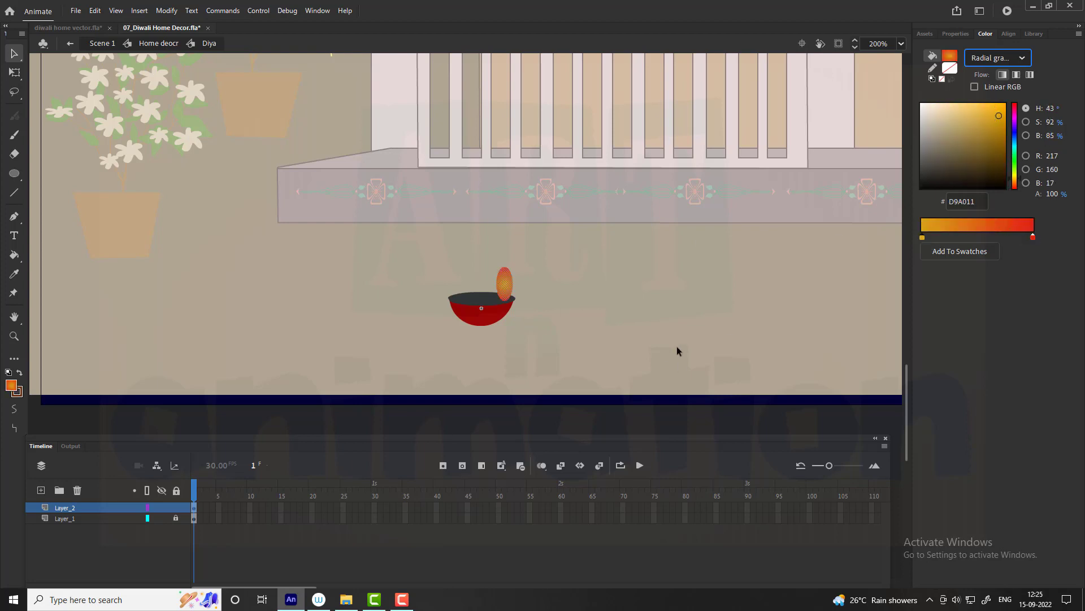
pyautogui.click(1033, 237)
pyautogui.click(1000, 141)
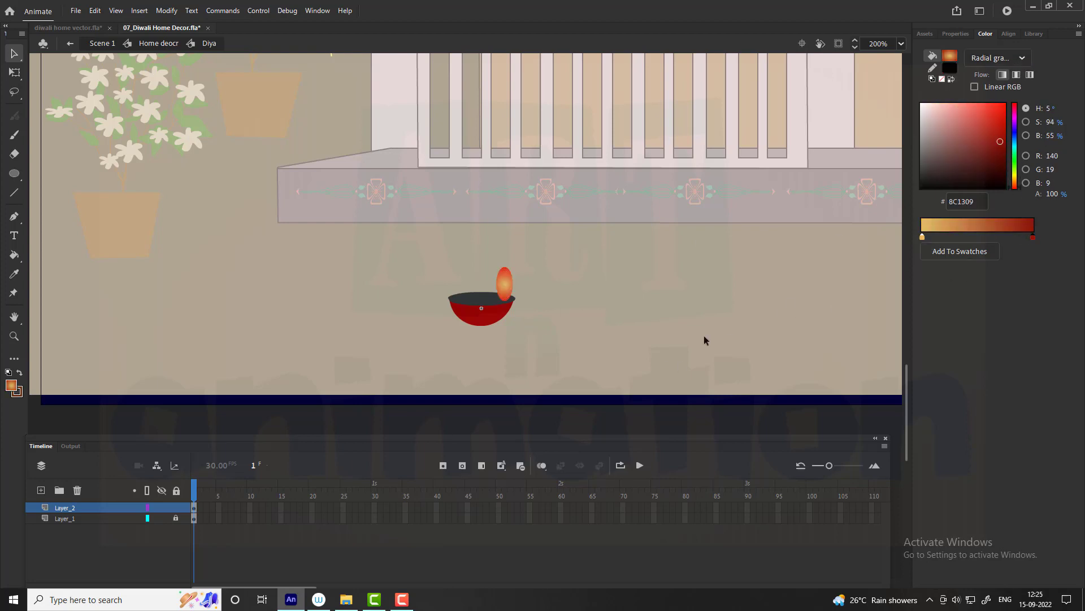
pyautogui.press('f')
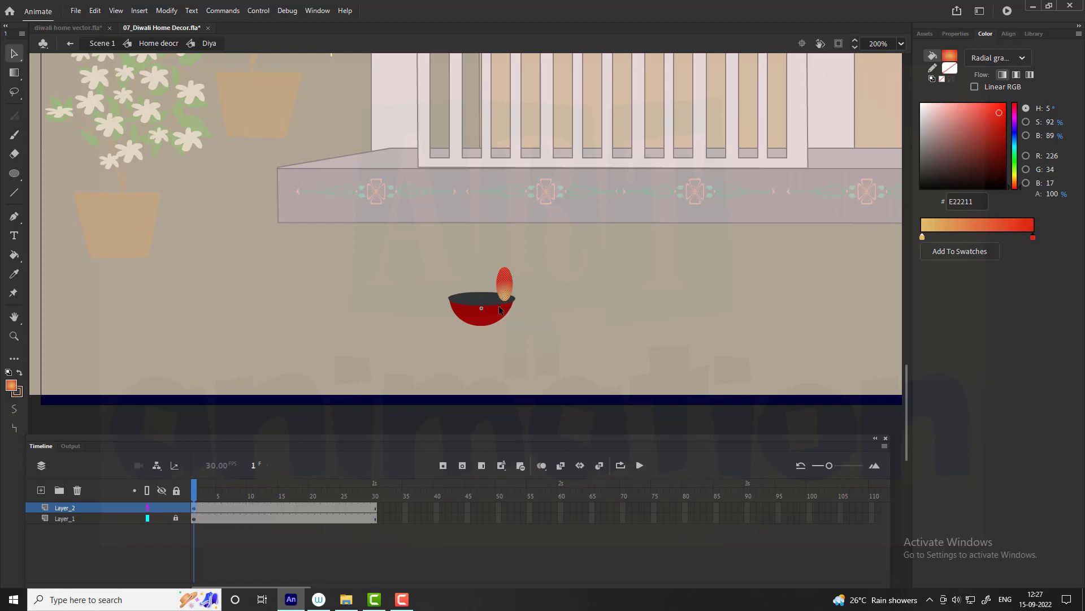
# Keyframe the flame at frames 10 and 20 and reshape its tip for a flicker
pyautogui.click(522, 293)
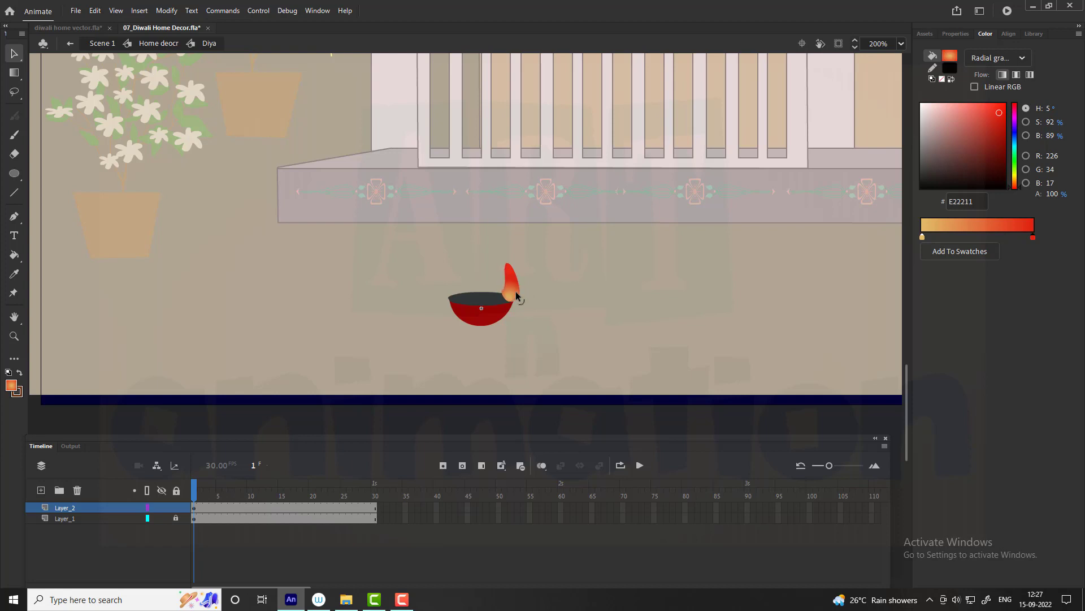
pyautogui.click(250, 507)
pyautogui.press('F6')
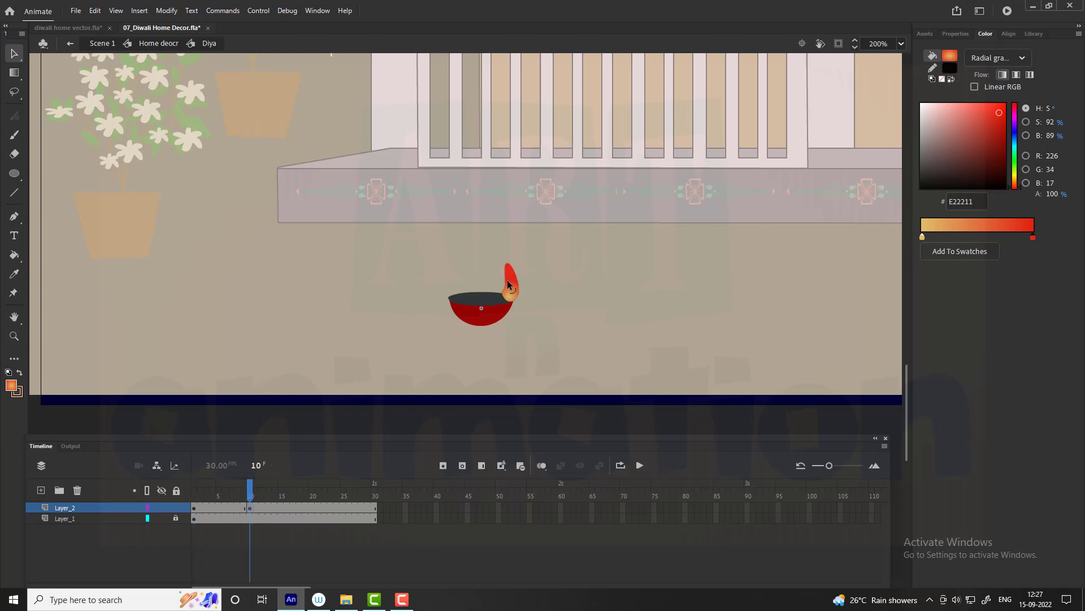
pyautogui.moveTo(512, 279); pyautogui.dragTo(512, 293)
pyautogui.click(311, 508)
pyautogui.click(516, 292)
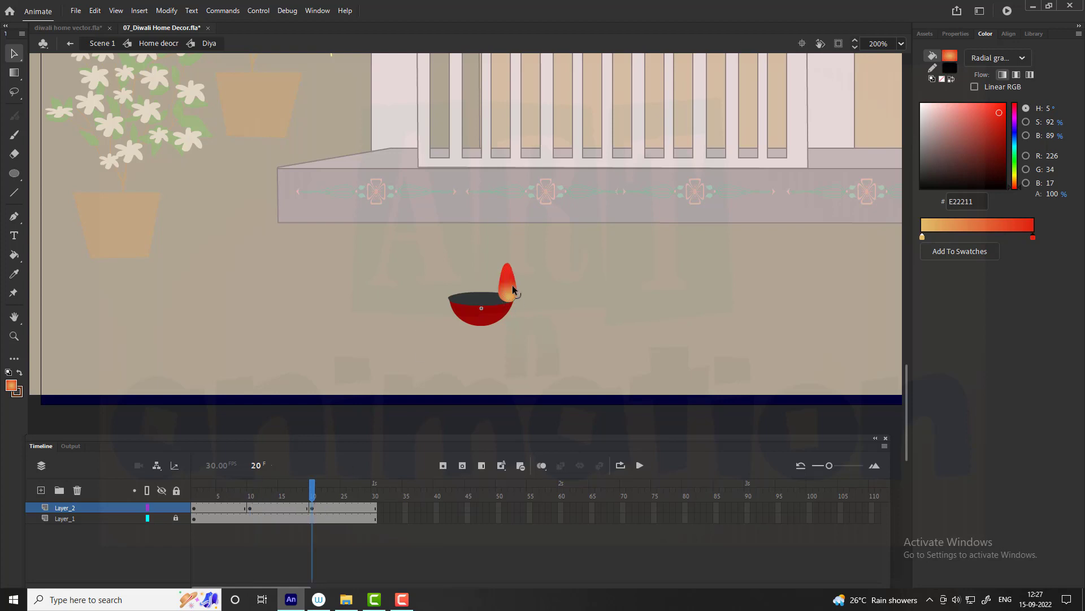
pyautogui.press('Return')
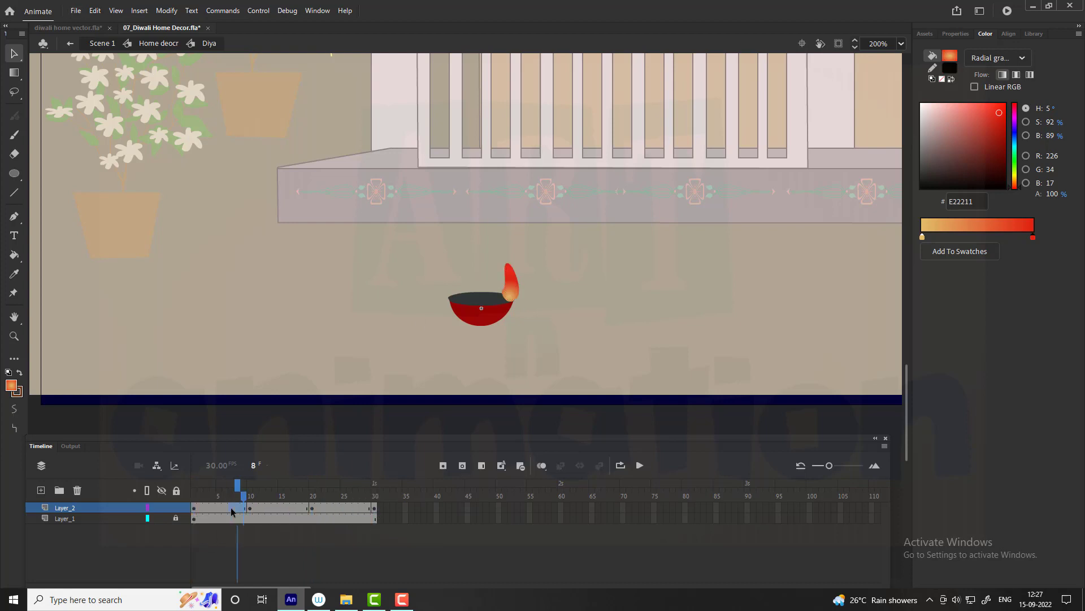
# Shape-tween the flame frames and play back the flickering flame
pyautogui.moveTo(231, 508); pyautogui.dragTo(331, 507)
pyautogui.rightClick(331, 507)
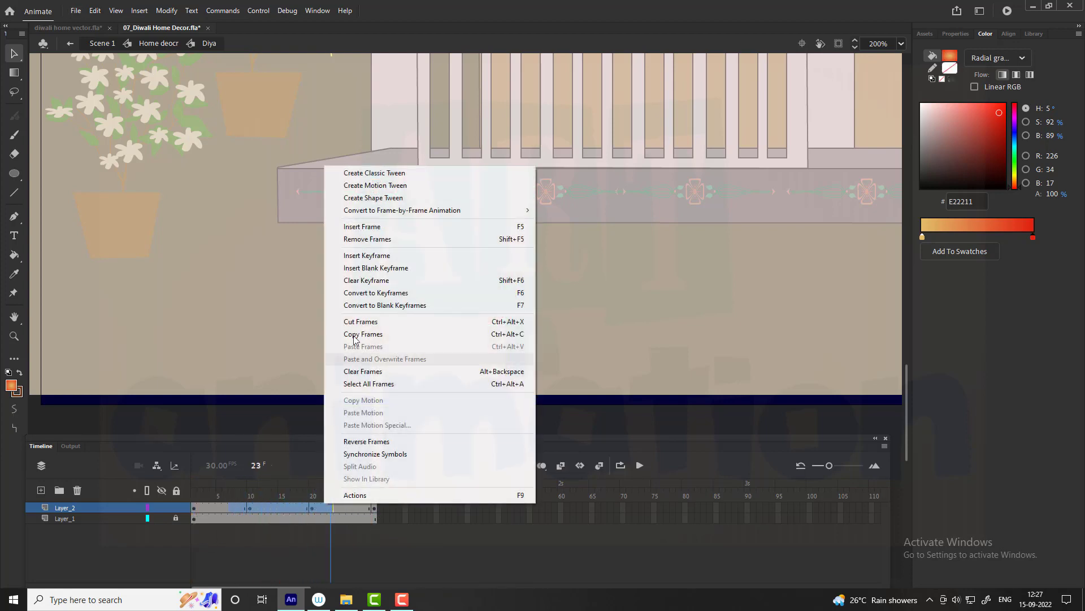
pyautogui.click(373, 198)
pyautogui.click(196, 508)
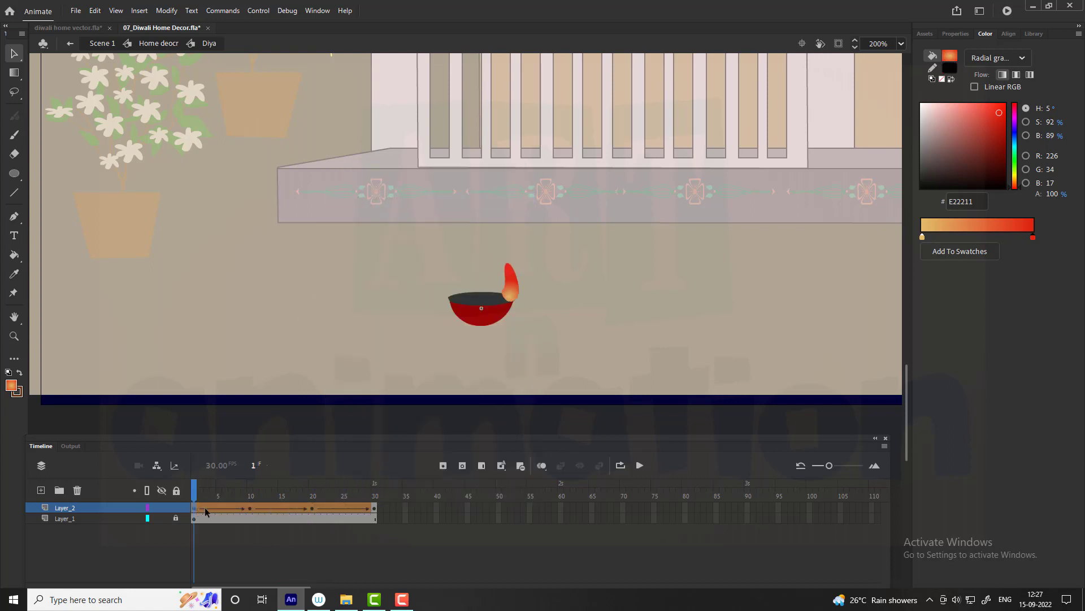
pyautogui.press('Return')
# Exit to the house scene, move the diya onto the left porch railing and scale it to 50%
pyautogui.doubleClick(234, 338)
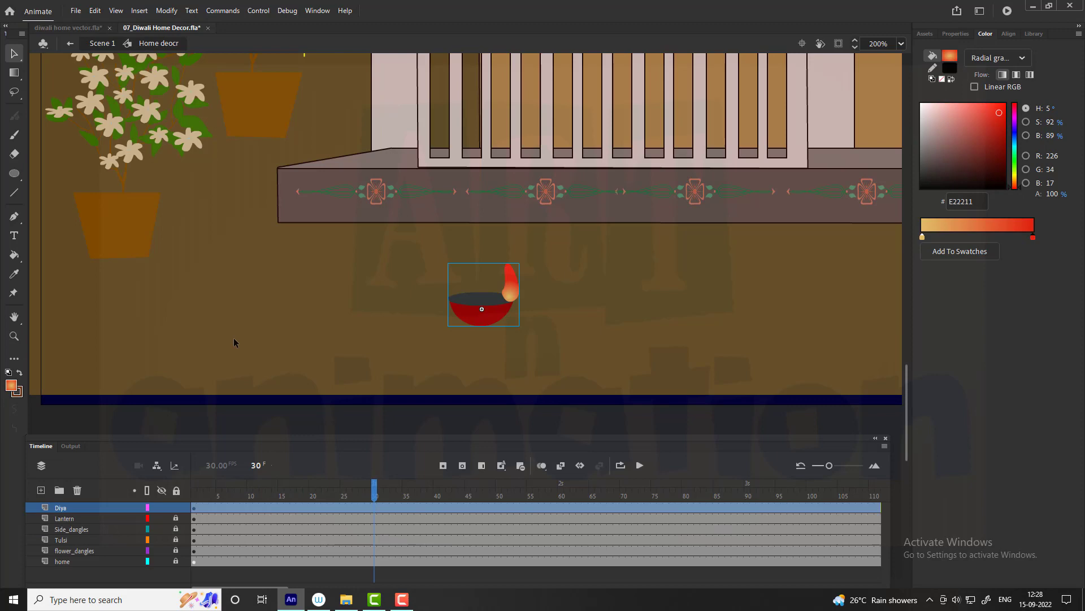
pyautogui.hotkey('ctrl', '-')
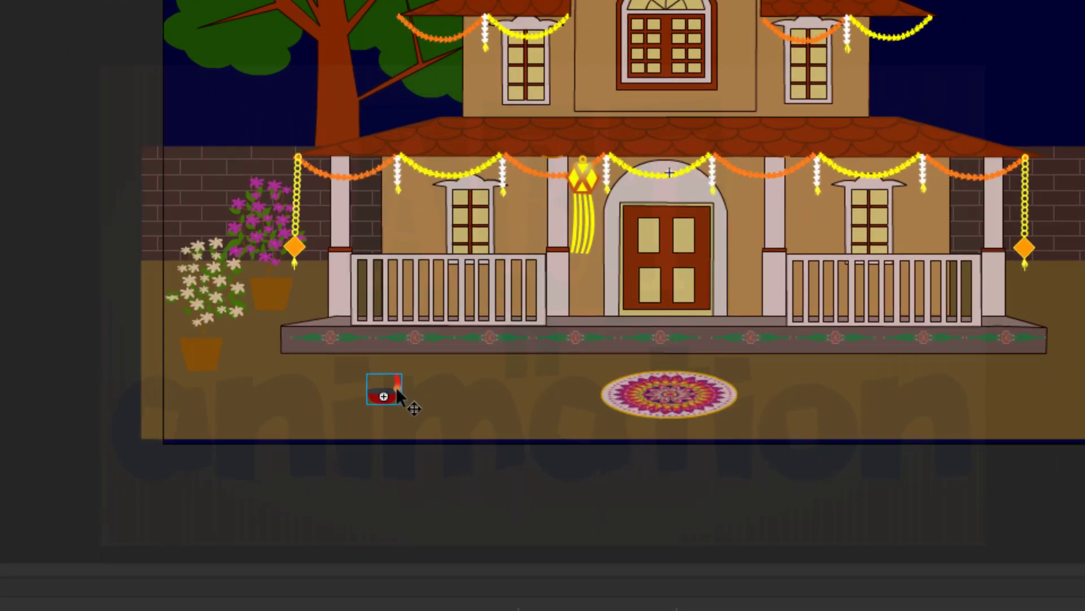
pyautogui.moveTo(383, 392); pyautogui.dragTo(371, 243)
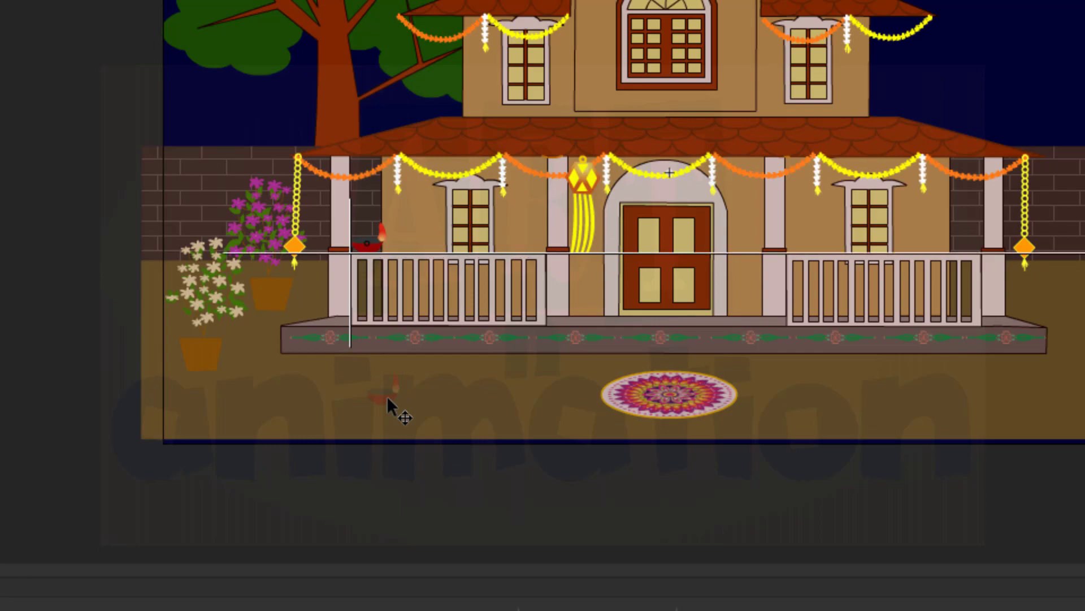
pyautogui.hotkey('ctrl', 'alt', 's')
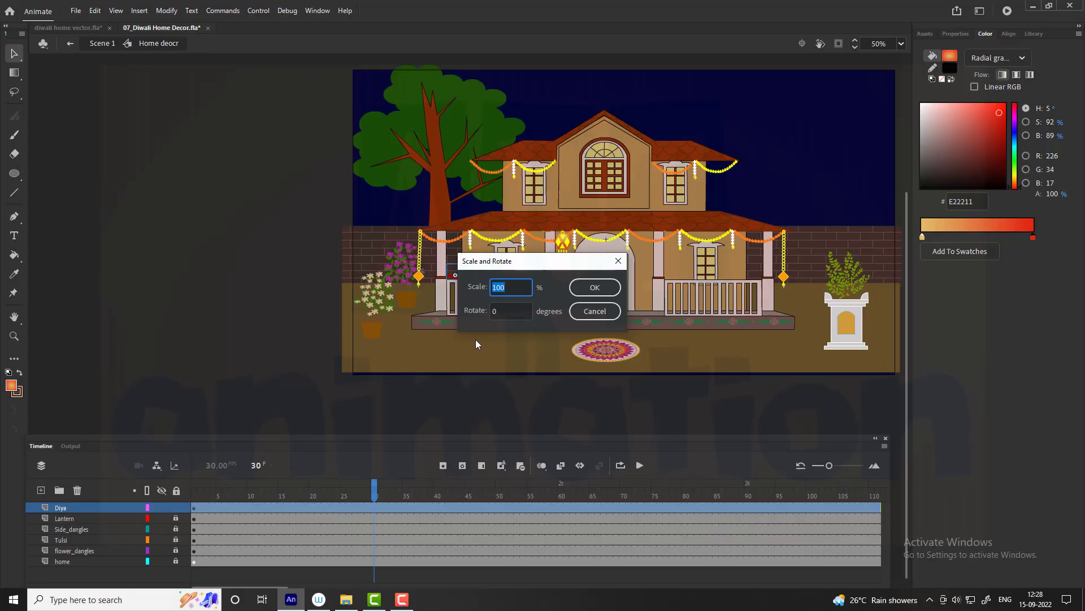
pyautogui.write('50')
pyautogui.press('Return')
pyautogui.hotkey('ctrl', '=')
pyautogui.hotkey('ctrl', '=')
# Duplicate and nudge the diya into a row of nine along the railing, then select them all
pyautogui.hotkey('ctrl', 'd')
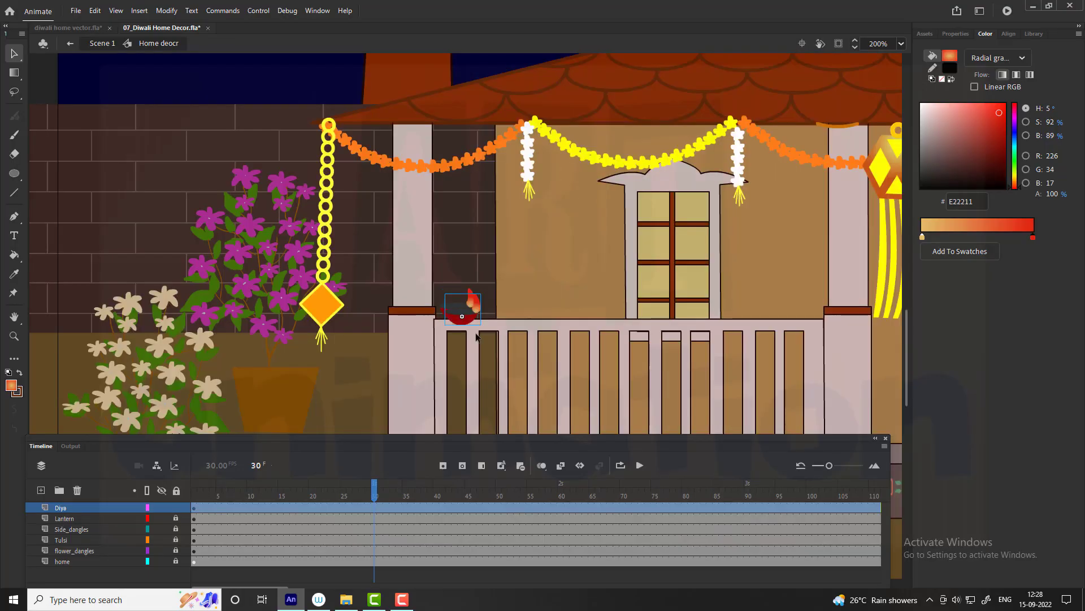
pyautogui.hotkey('shift', 'Right')
pyautogui.hotkey('shift', 'Right')
pyautogui.hotkey('shift', 'Right')
pyautogui.hotkey('shift', 'Right')
pyautogui.hotkey('shift', 'Right')
pyautogui.hotkey('shift', 'Right')
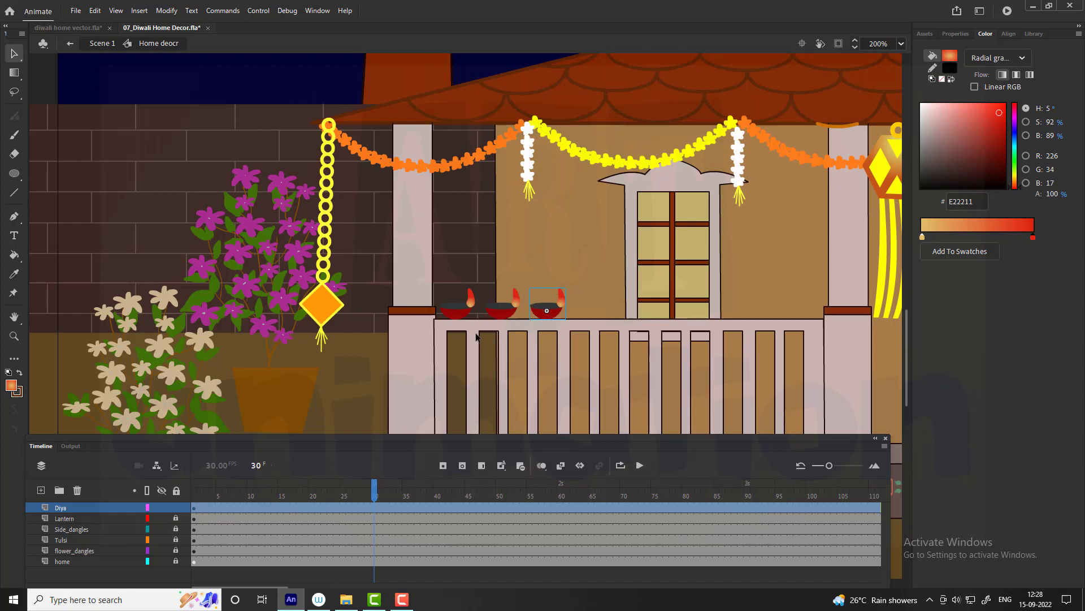
pyautogui.hotkey('ctrl', 'd')
pyautogui.hotkey('shift', 'Right')
pyautogui.hotkey('shift', 'Right')
pyautogui.hotkey('shift', 'Right')
pyautogui.hotkey('ctrl', 'd')
pyautogui.hotkey('shift', 'Right')
pyautogui.hotkey('shift', 'Right')
pyautogui.hotkey('shift', 'Right')
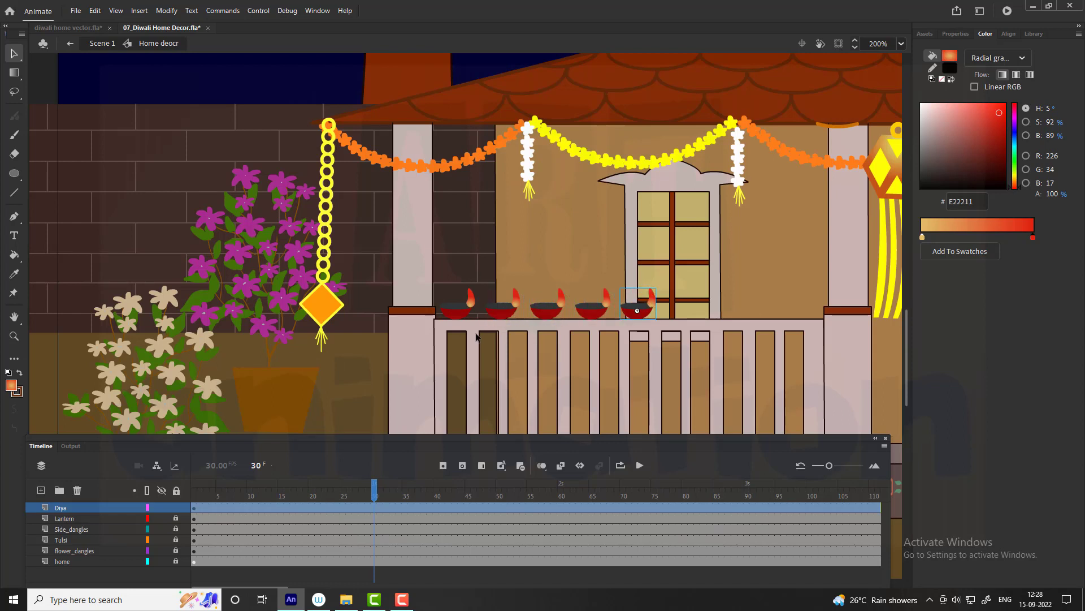
pyautogui.hotkey('ctrl', 'd')
pyautogui.hotkey('shift', 'Right')
pyautogui.hotkey('shift', 'Right')
pyautogui.hotkey('shift', 'Right')
pyautogui.hotkey('shift', 'Right')
pyautogui.hotkey('ctrl', 'd')
pyautogui.hotkey('shift', 'Right')
pyautogui.hotkey('shift', 'Right')
pyautogui.hotkey('shift', 'Right')
pyautogui.hotkey('ctrl', 'd')
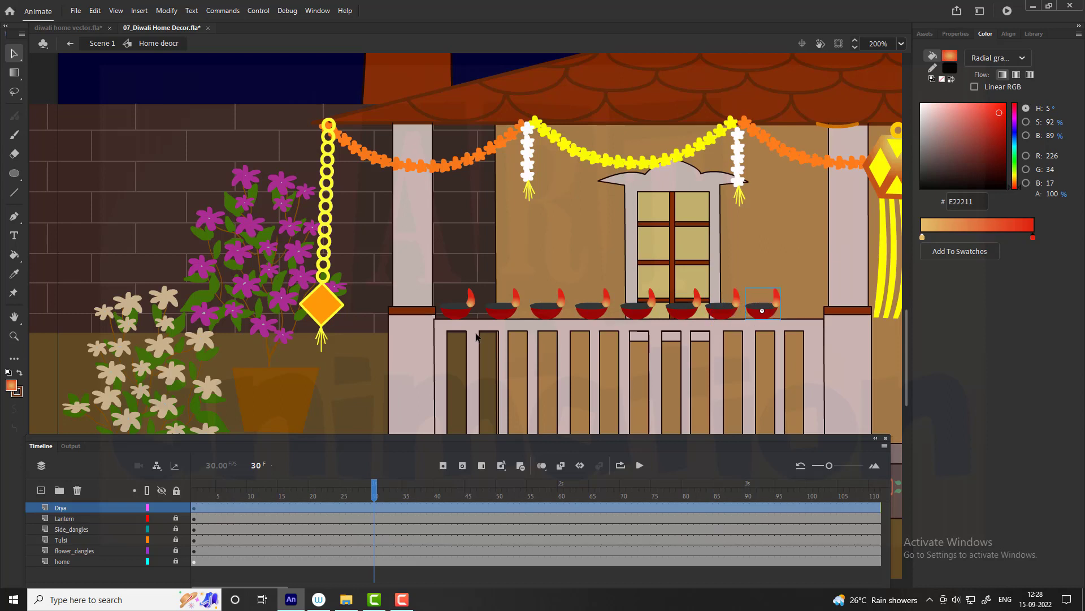
pyautogui.hotkey('shift', 'Right')
pyautogui.hotkey('shift', 'Right')
pyautogui.hotkey('ctrl', 'a')
# Set different Looping First frame values on the third, seventh and ninth diyas and play the scene
pyautogui.press('Return')
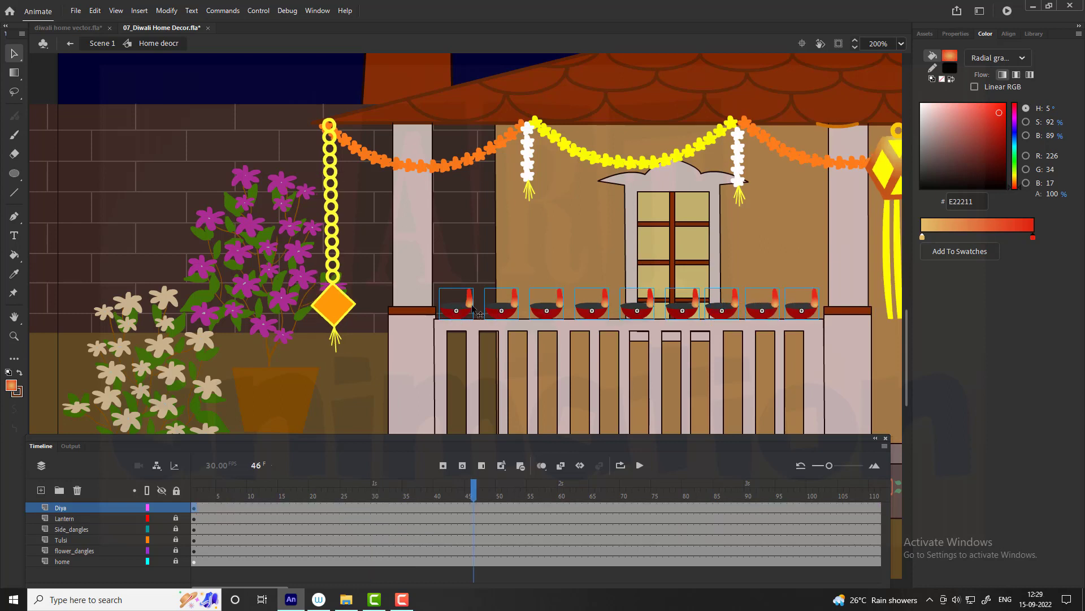
pyautogui.click(475, 313)
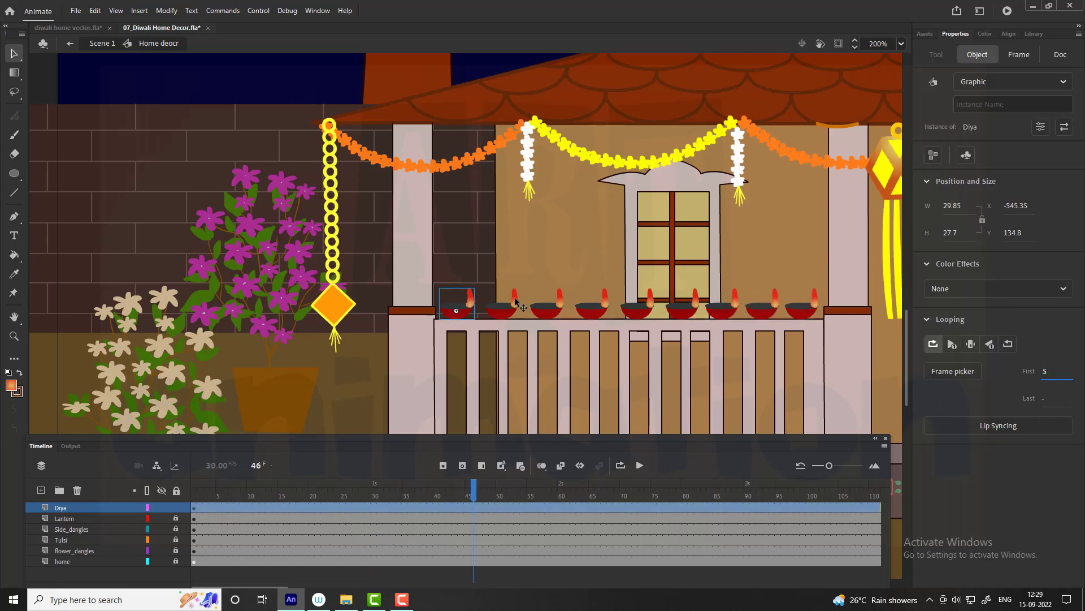
pyautogui.click(516, 303)
pyautogui.click(546, 307)
pyautogui.click(637, 312)
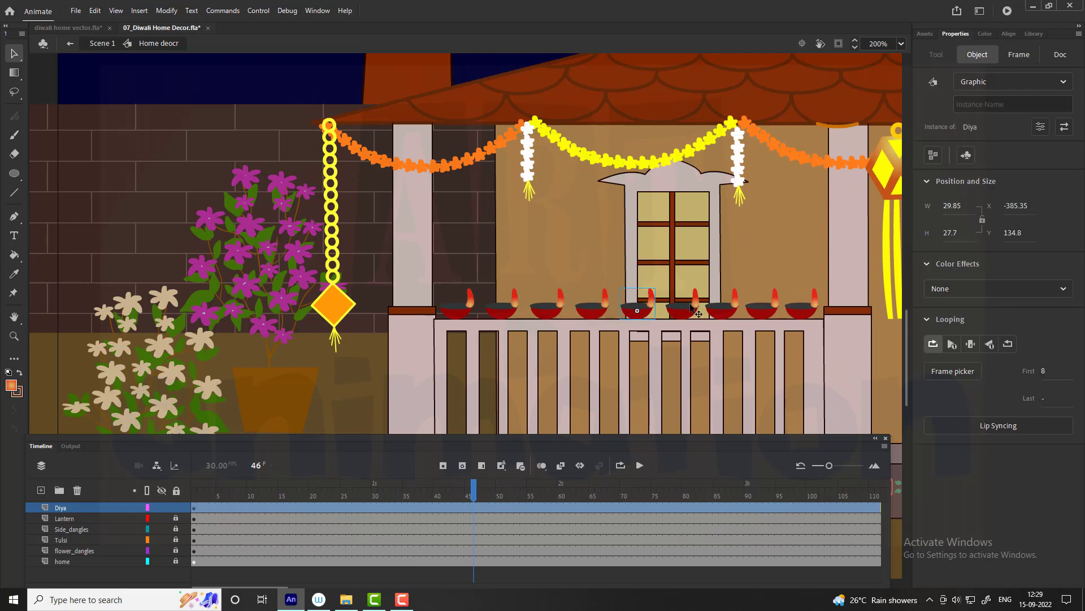
pyautogui.click(698, 313)
pyautogui.click(724, 312)
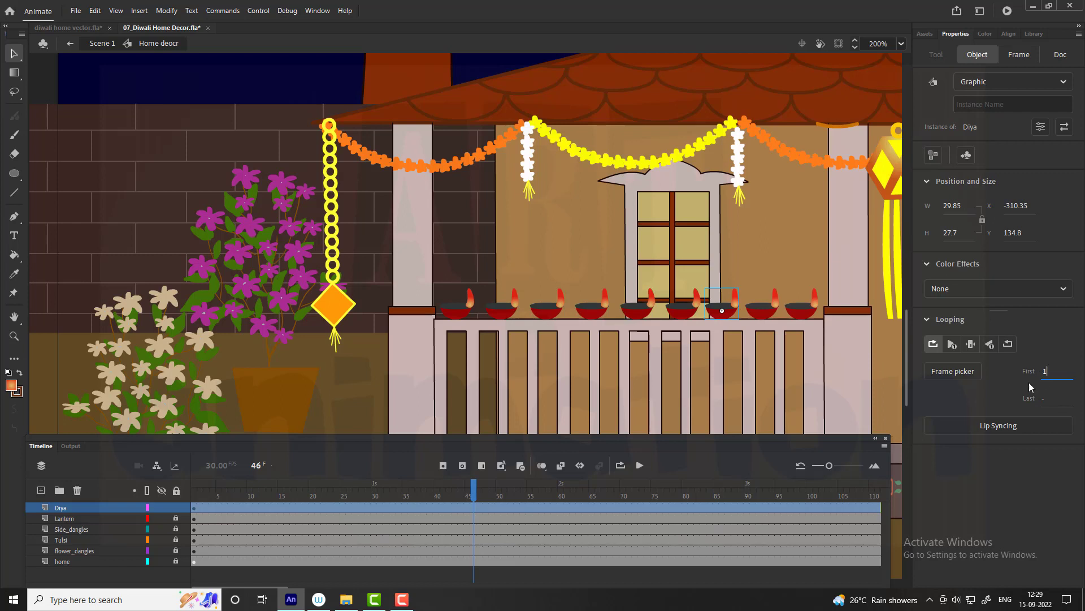
pyautogui.click(768, 307)
pyautogui.click(815, 310)
pyautogui.press('Return')
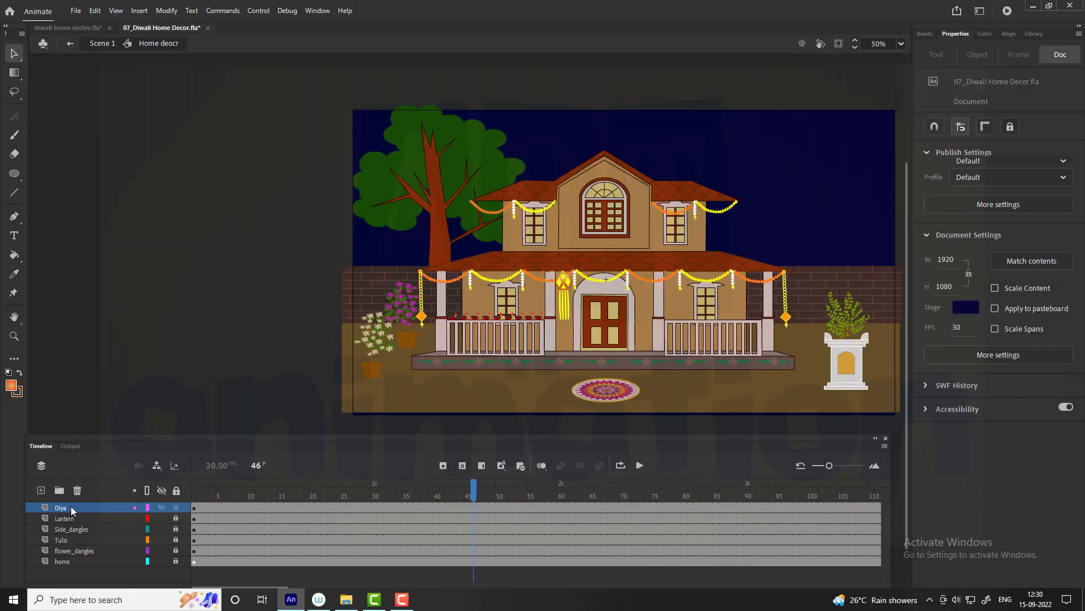
# Rename the diya layer to Diya_right and add a new layer named Diya_Left above it
pyautogui.doubleClick(71, 506)
pyautogui.write('_right')
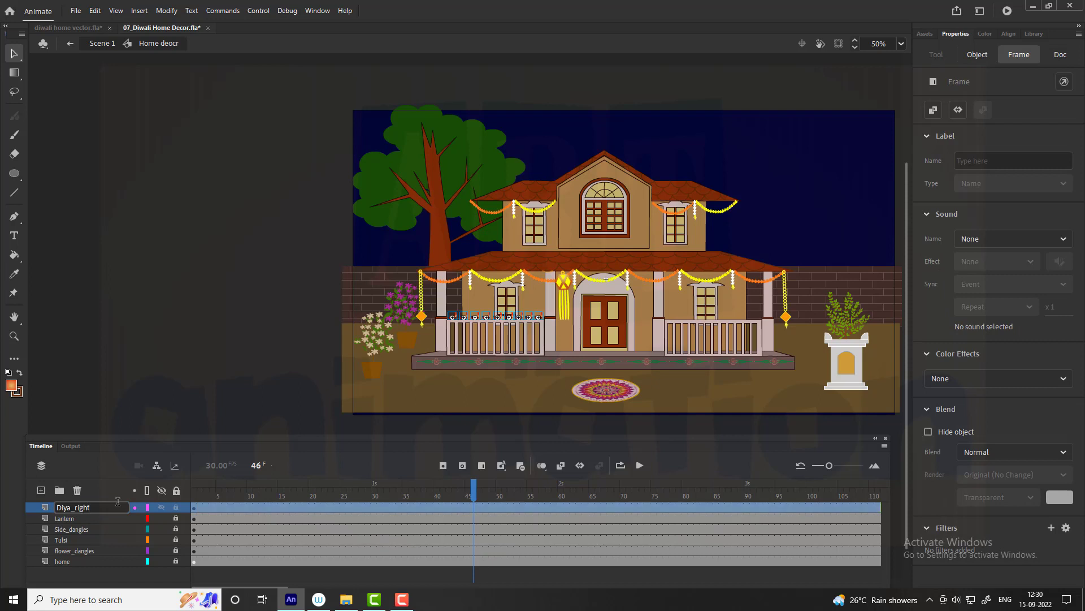
pyautogui.press('Return')
pyautogui.click(193, 519)
pyautogui.doubleClick(65, 508)
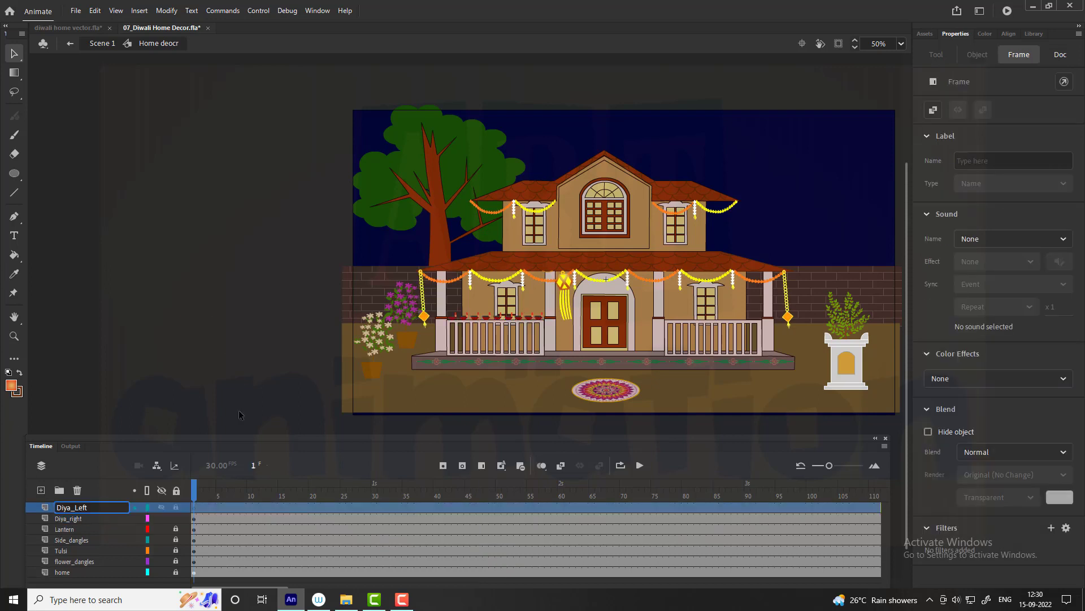
pyautogui.write('Diya_Left')
pyautogui.press('Return')
pyautogui.click(196, 509)
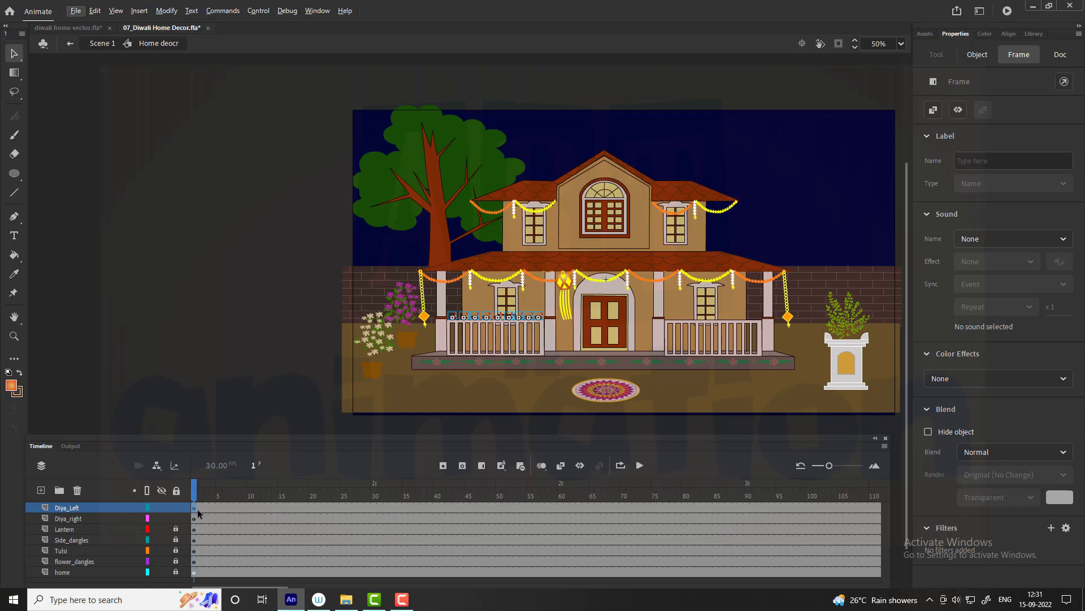
# Paste the diya row in place on Diya_Left, move it onto the right railing and flip it horizontally
pyautogui.click(492, 327)
pyautogui.press('z')
pyautogui.moveTo(882, 305); pyautogui.dragTo(754, 278)
pyautogui.press('v')
pyautogui.moveTo(639, 299); pyautogui.dragTo(756, 311)
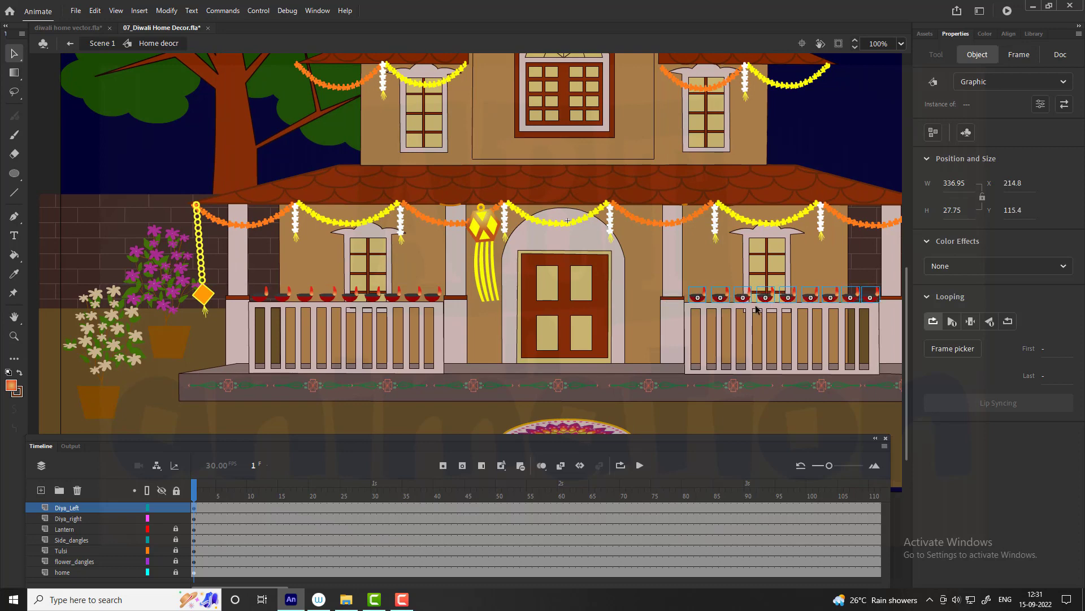
pyautogui.rightClick(766, 307)
pyautogui.click(670, 540)
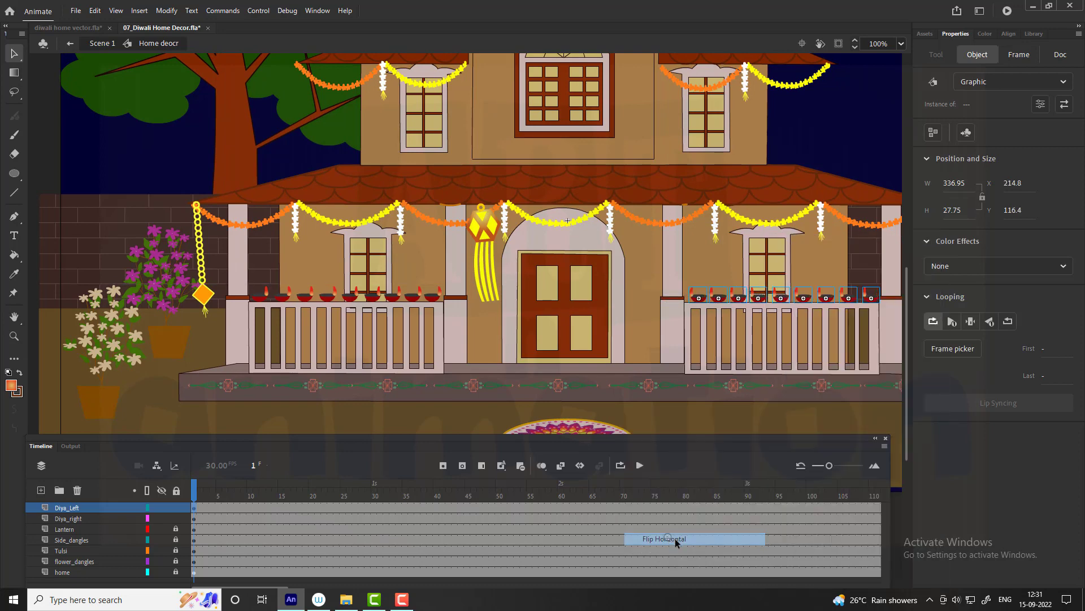
pyautogui.hotkey('ctrl', '-')
pyautogui.click(45, 518)
# Add a mask1 layer and draw a small red rectangle at the porch's left end as a graphic symbol
pyautogui.click(40, 491)
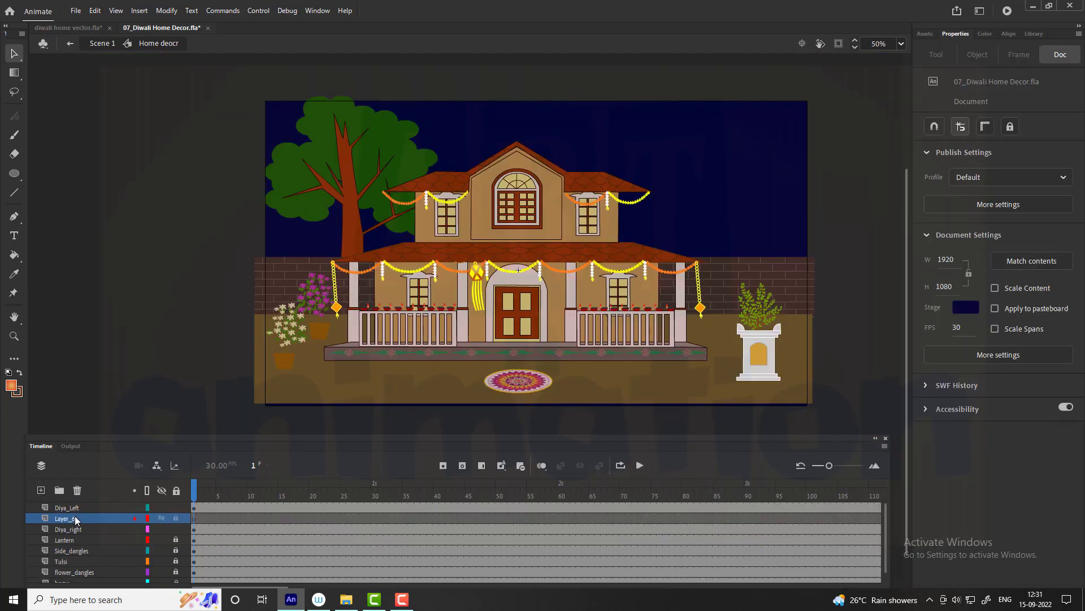
pyautogui.doubleClick(68, 518)
pyautogui.write('mask1')
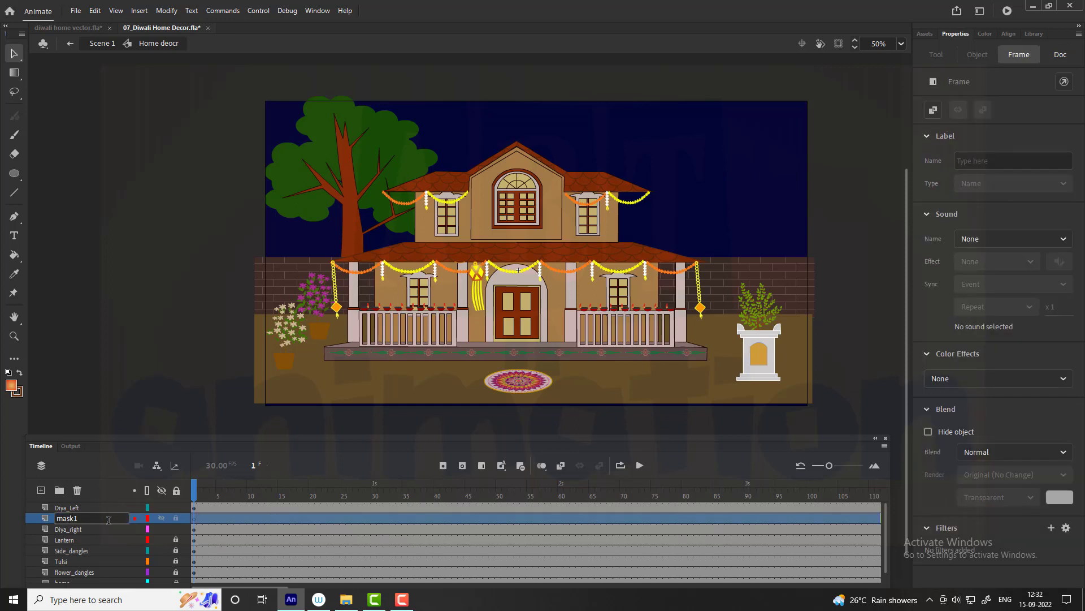
pyautogui.press('Return')
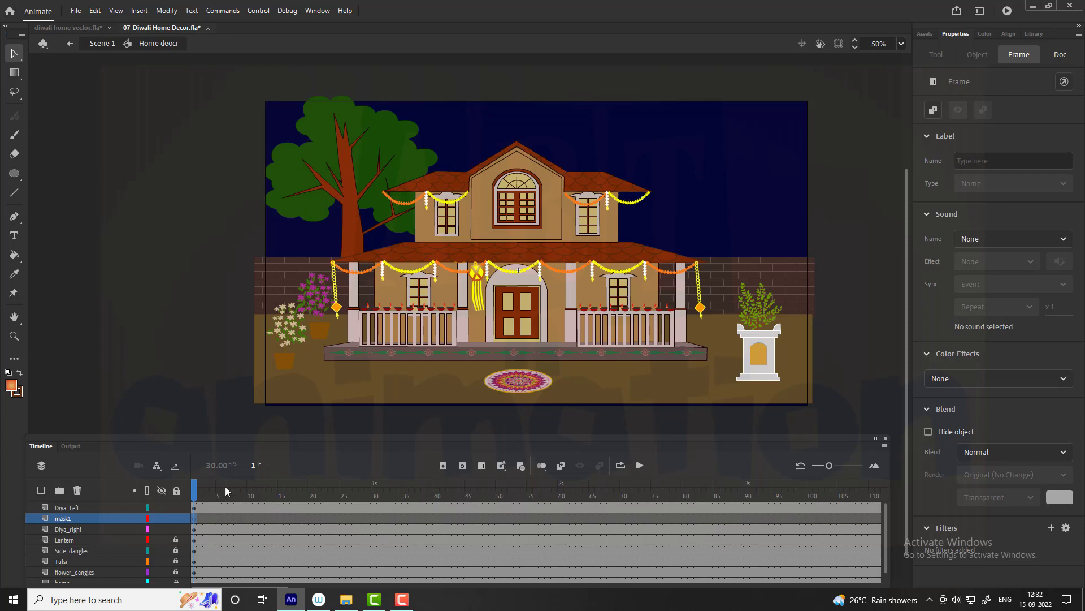
pyautogui.press('r')
pyautogui.moveTo(345, 296); pyautogui.dragTo(358, 323)
pyautogui.press('q')
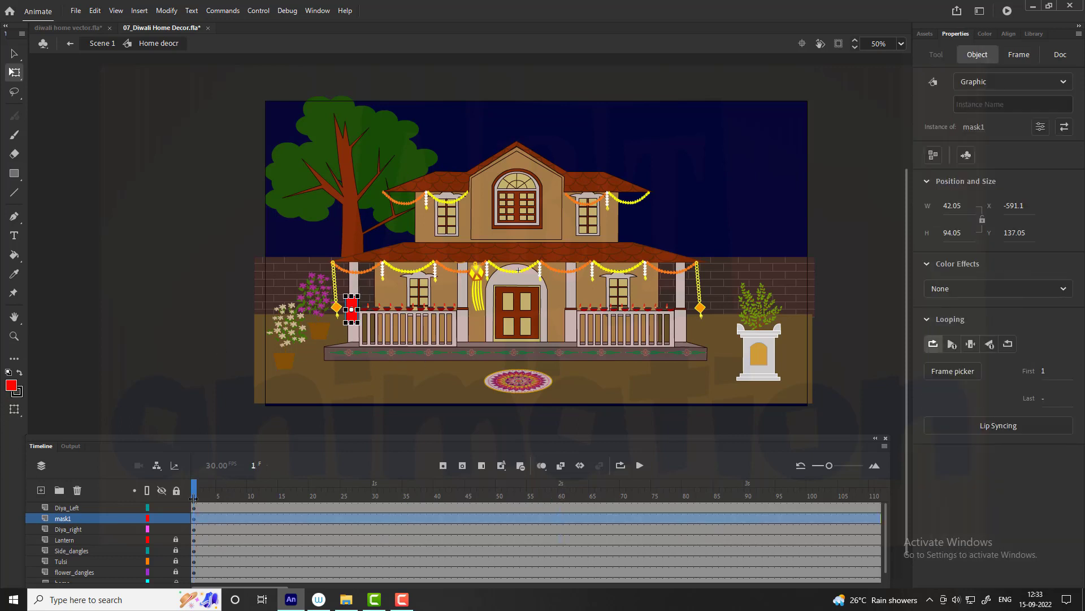
pyautogui.click(195, 517)
# At a frame-60 keyframe, stretch the mask1 rectangle across the left porch diyas
pyautogui.click(353, 315)
pyautogui.click(561, 518)
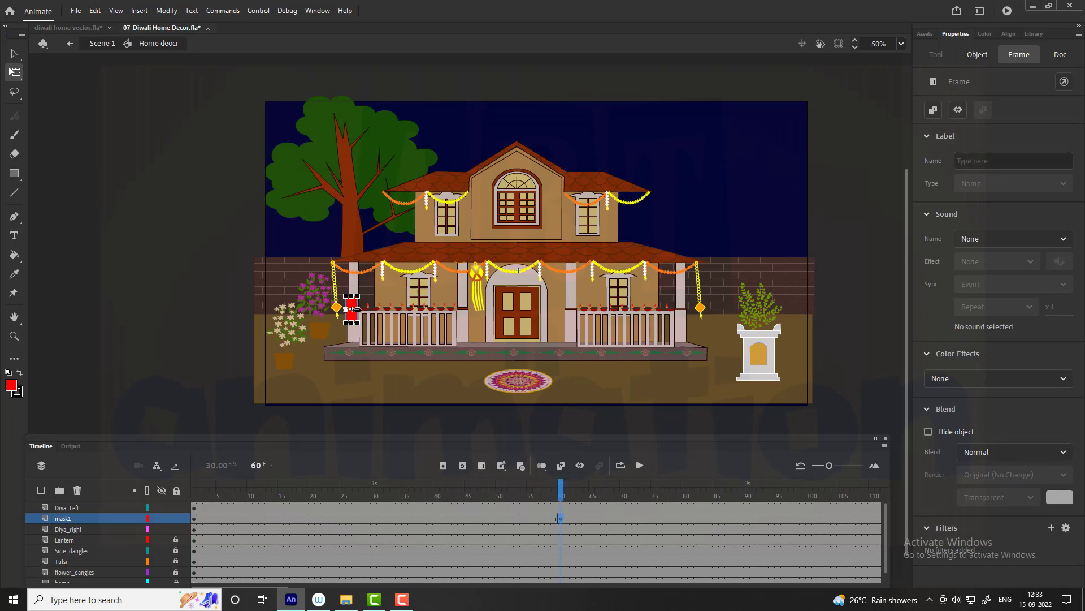
pyautogui.moveTo(357, 310); pyautogui.dragTo(459, 309)
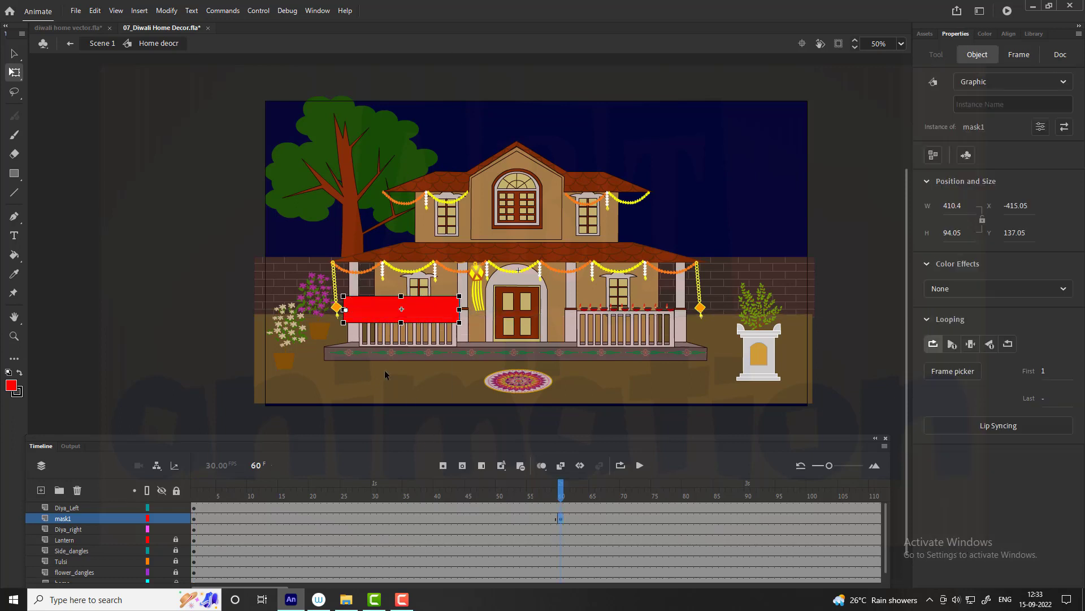
pyautogui.press('v')
# Make mask1 a mask over Diya_right, classic-tween frames 1–60 and play the timeline
pyautogui.click(92, 517)
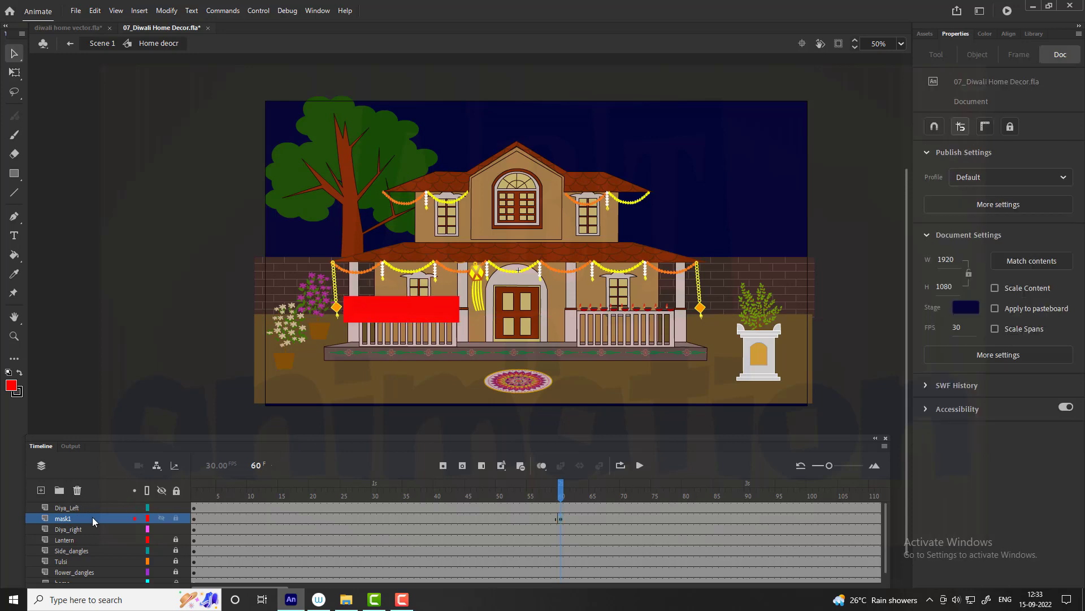
pyautogui.rightClick(92, 517)
pyautogui.click(132, 400)
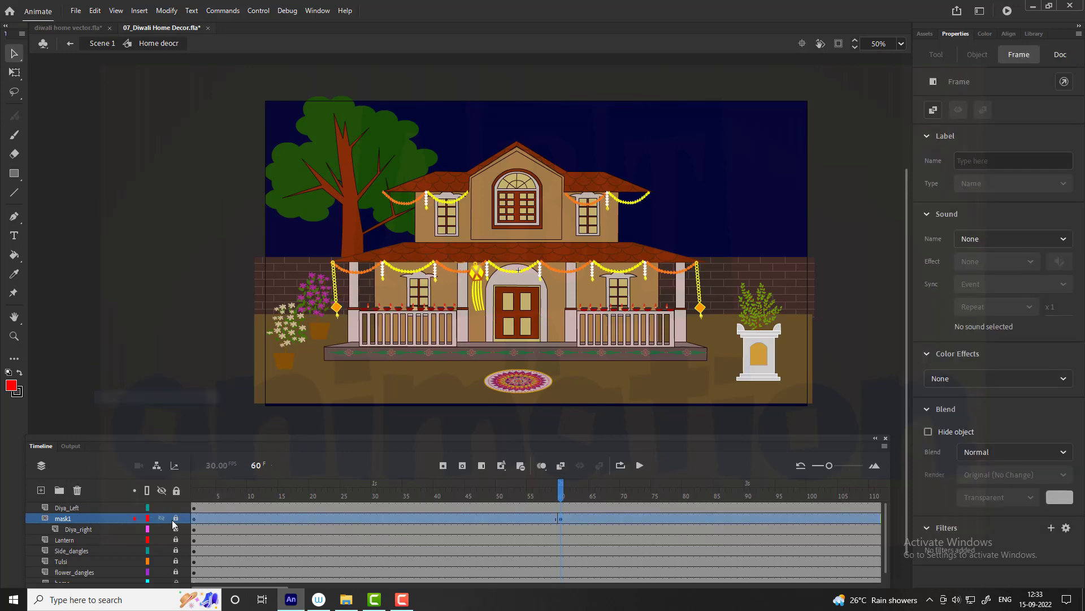
pyautogui.rightClick(228, 519)
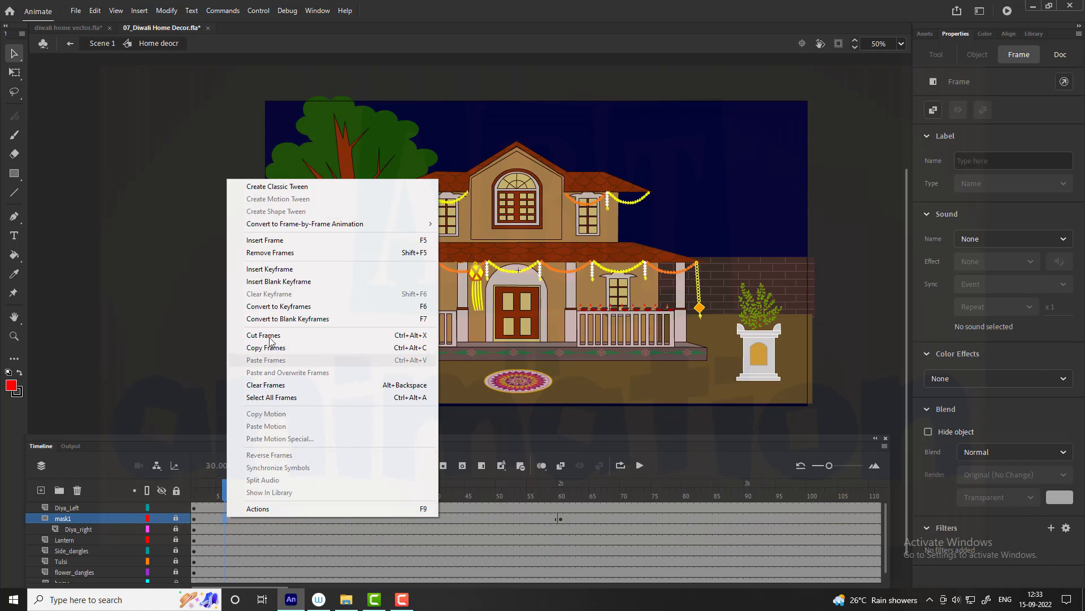
pyautogui.click(263, 186)
pyautogui.click(194, 524)
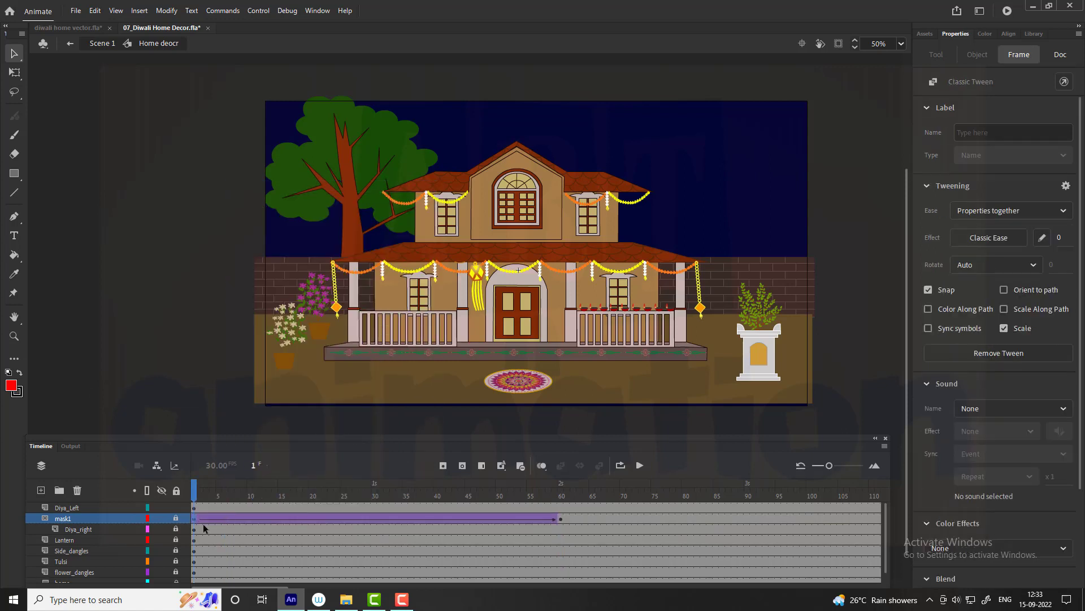
pyautogui.press('Return')
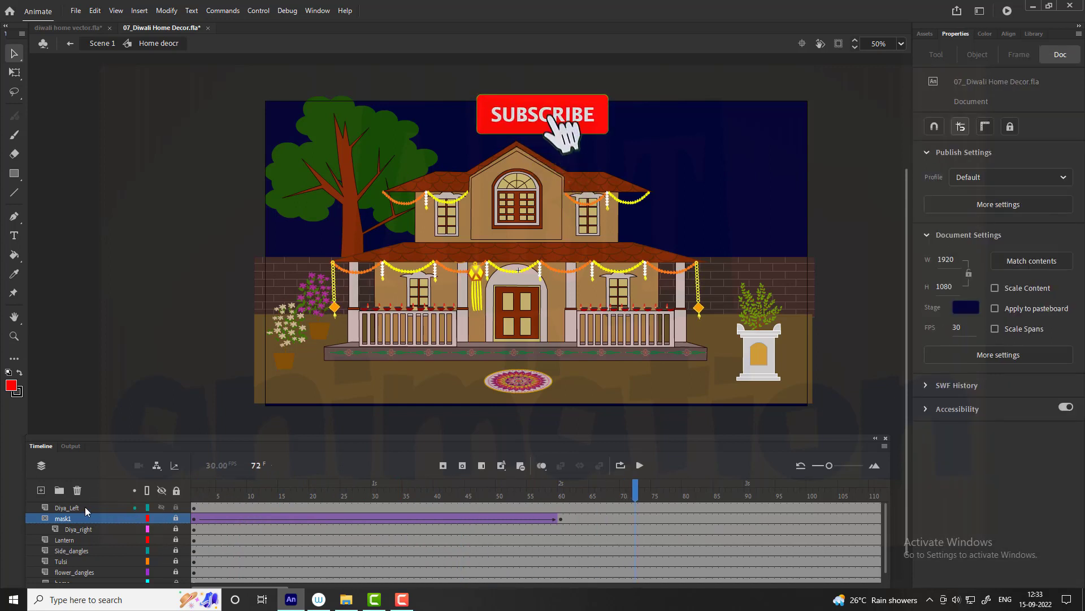
# Add a mask2 layer and draw a small red rectangle at the porch's right end as a graphic symbol
pyautogui.click(41, 491)
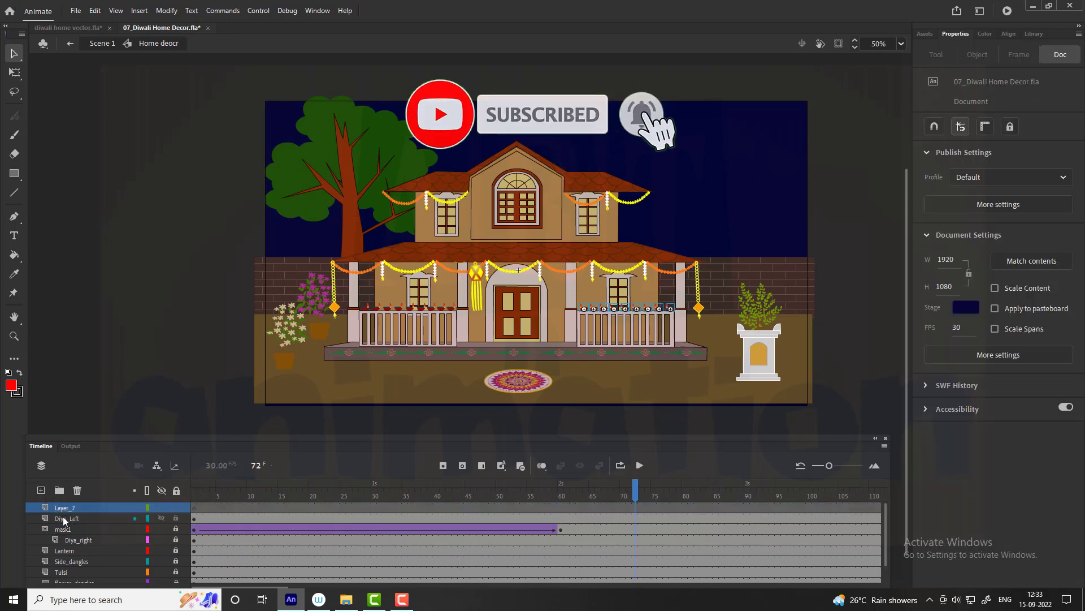
pyautogui.doubleClick(66, 507)
pyautogui.write('mask2')
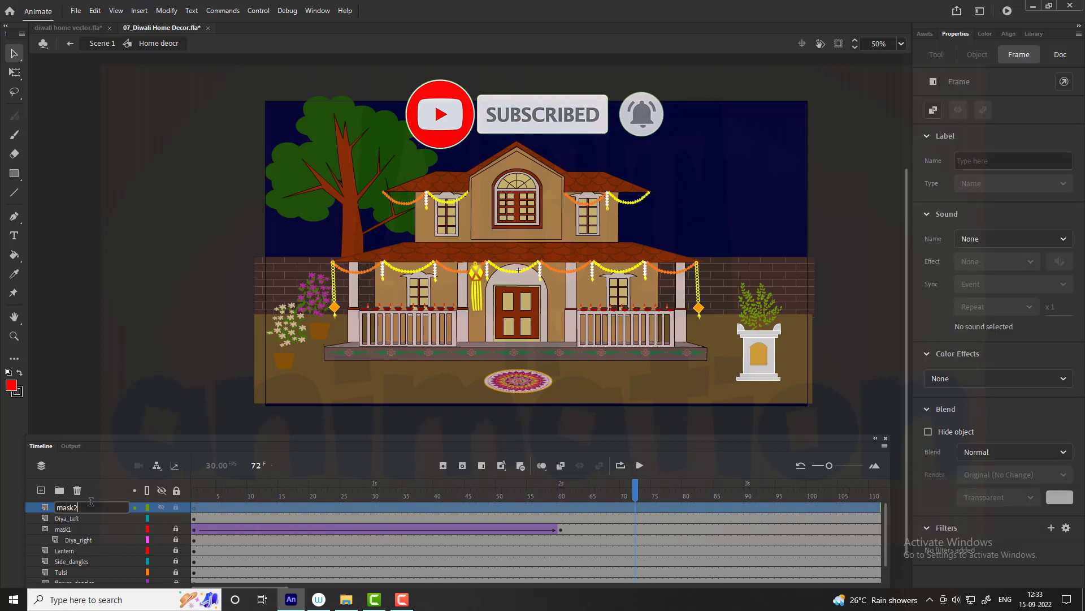
pyautogui.click(195, 507)
pyautogui.press('r')
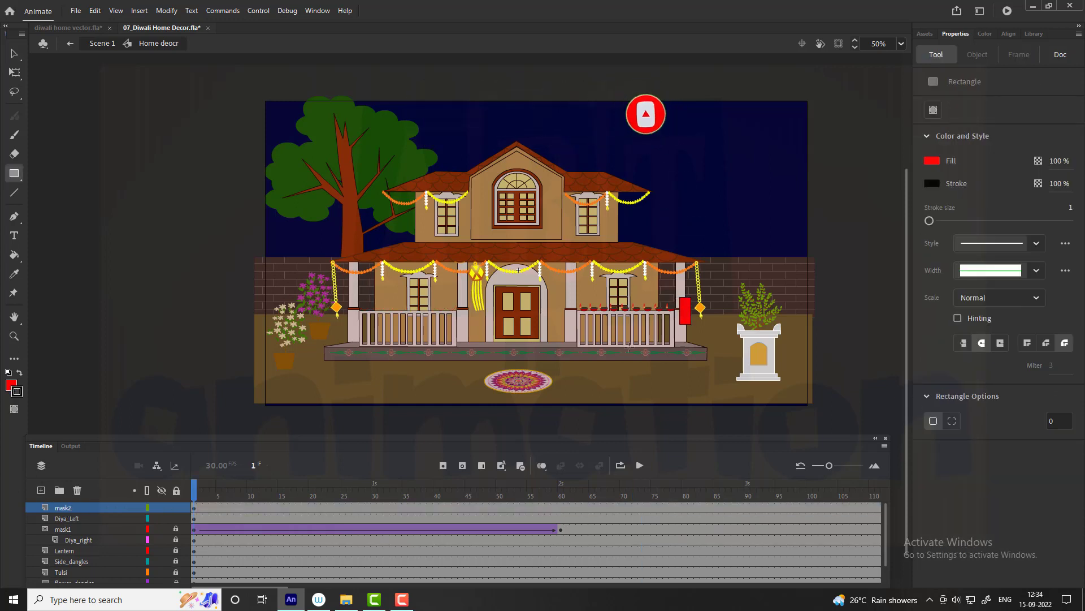
pyautogui.moveTo(676, 291); pyautogui.dragTo(694, 331)
pyautogui.press('v')
pyautogui.press('F8')
pyautogui.press('Return')
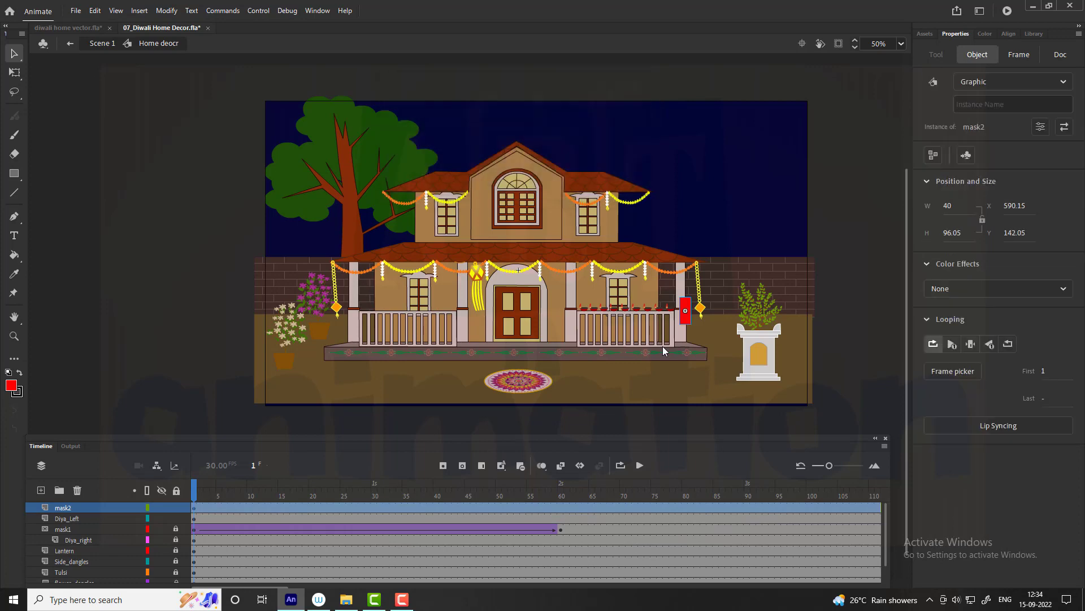
# At frame 60 widen the rectangle leftward over the right porch diyas and add a classic tween
pyautogui.press('q')
pyautogui.click(559, 507)
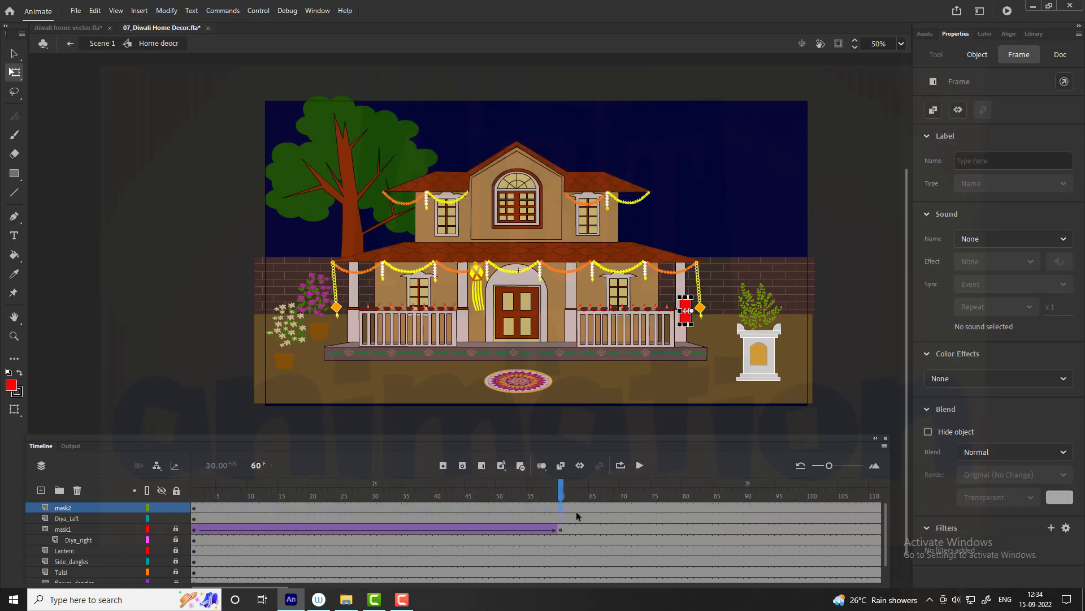
pyautogui.moveTo(680, 311); pyautogui.dragTo(567, 310)
pyautogui.rightClick(374, 507)
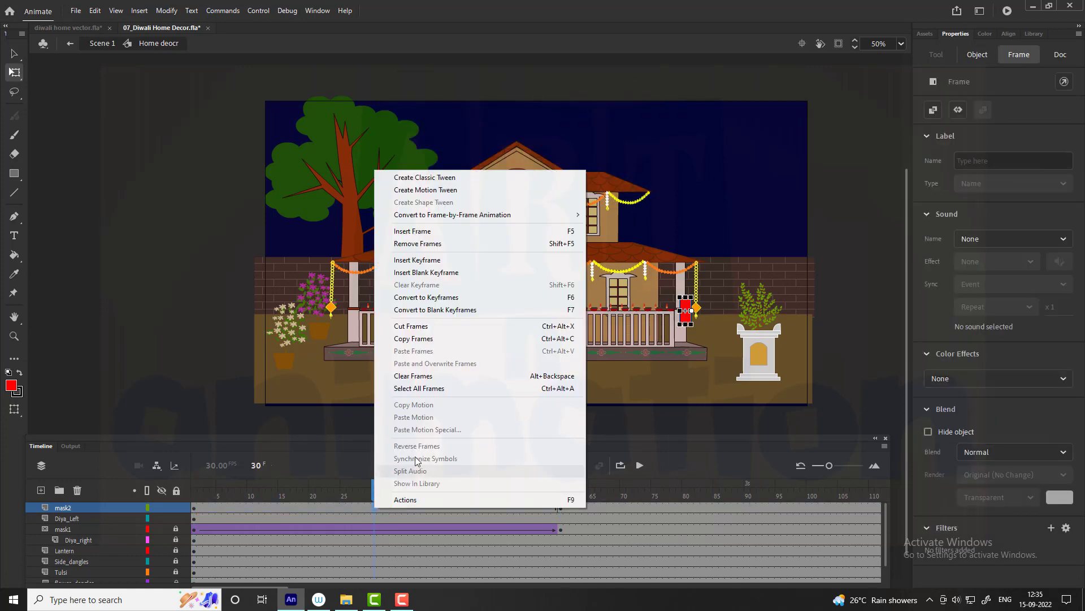
pyautogui.click(407, 180)
# Make mask2 a mask over Diya_Left and preview the animation as a test movie
pyautogui.rightClick(80, 507)
pyautogui.click(111, 356)
pyautogui.hotkey('ctrl', 'Return')
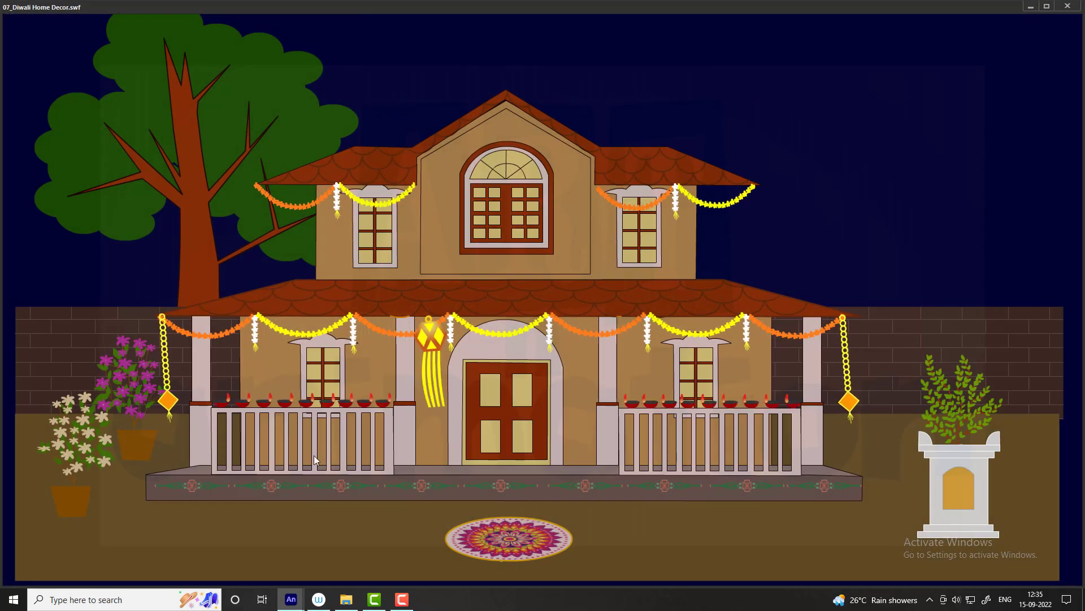
pyautogui.click(1068, 6)
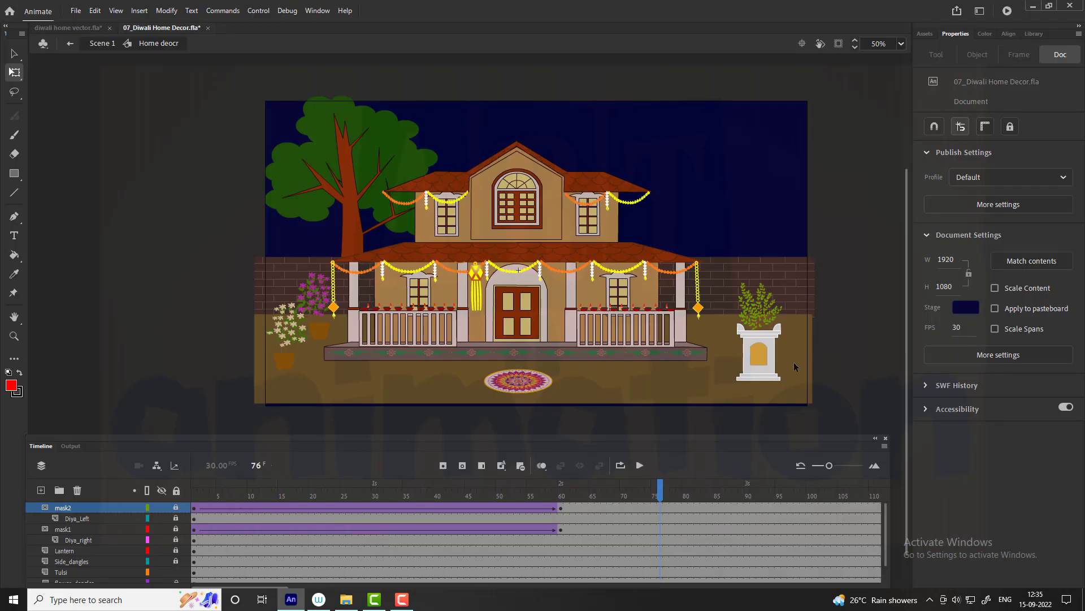
# Place a Diya instance from the library inside the tulsi shrine niche, scaled to 50%
pyautogui.press('v')
pyautogui.click(774, 372)
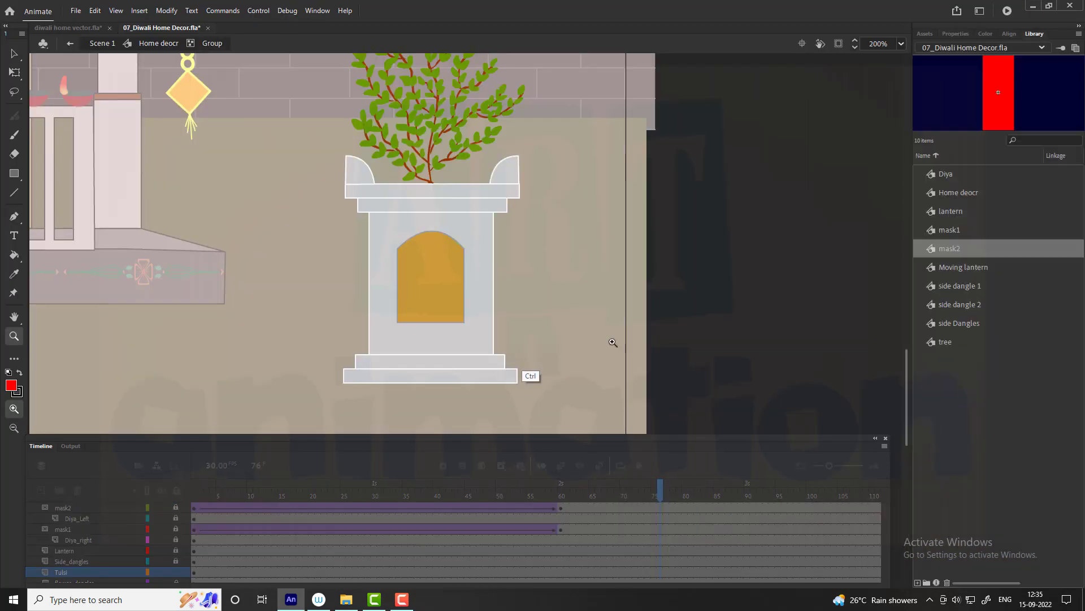
pyautogui.click(947, 176)
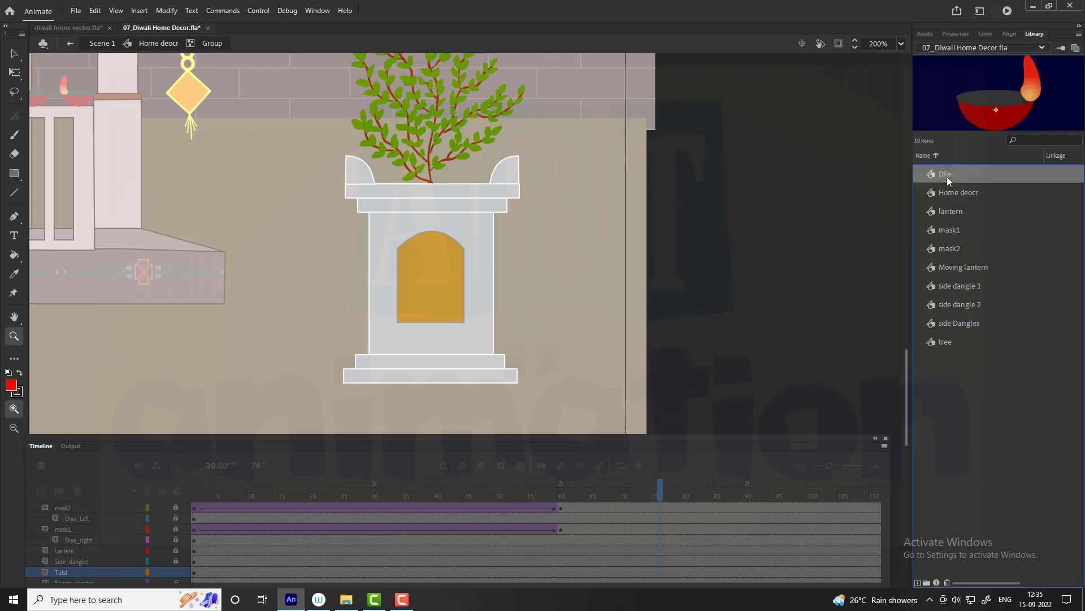
pyautogui.moveTo(454, 299); pyautogui.dragTo(454, 301)
pyautogui.hotkey('ctrl', 'alt', 's')
pyautogui.write('50')
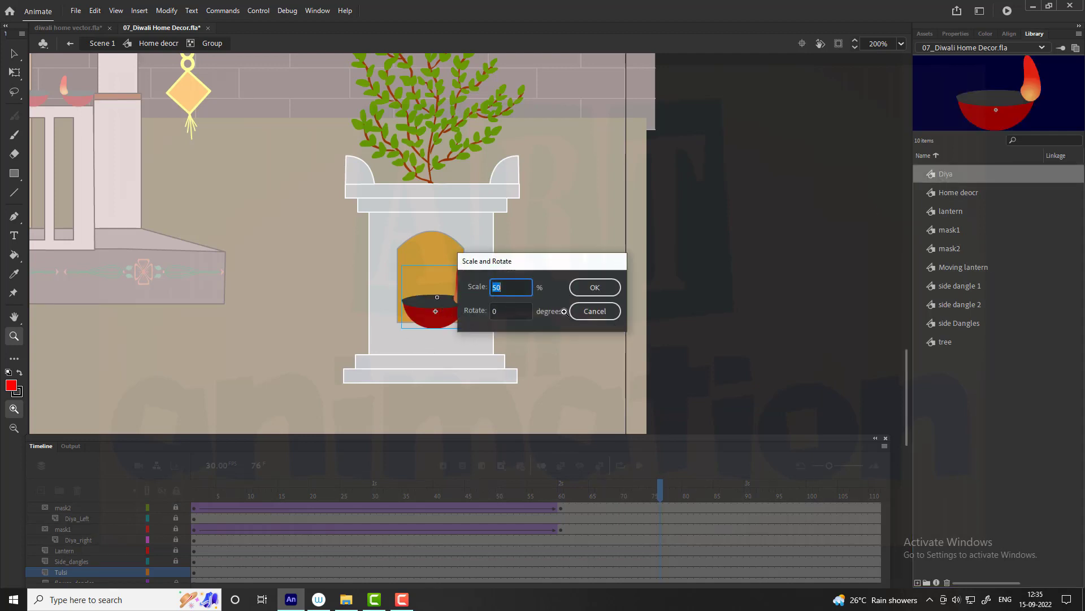
pyautogui.press('Return')
# Nudge and rescale the niche diya, then Alt-drag a copy down onto the porch step
pyautogui.press('Left')
pyautogui.press('Left')
pyautogui.press('Left')
pyautogui.press('Down')
pyautogui.press('Down')
pyautogui.press('Down')
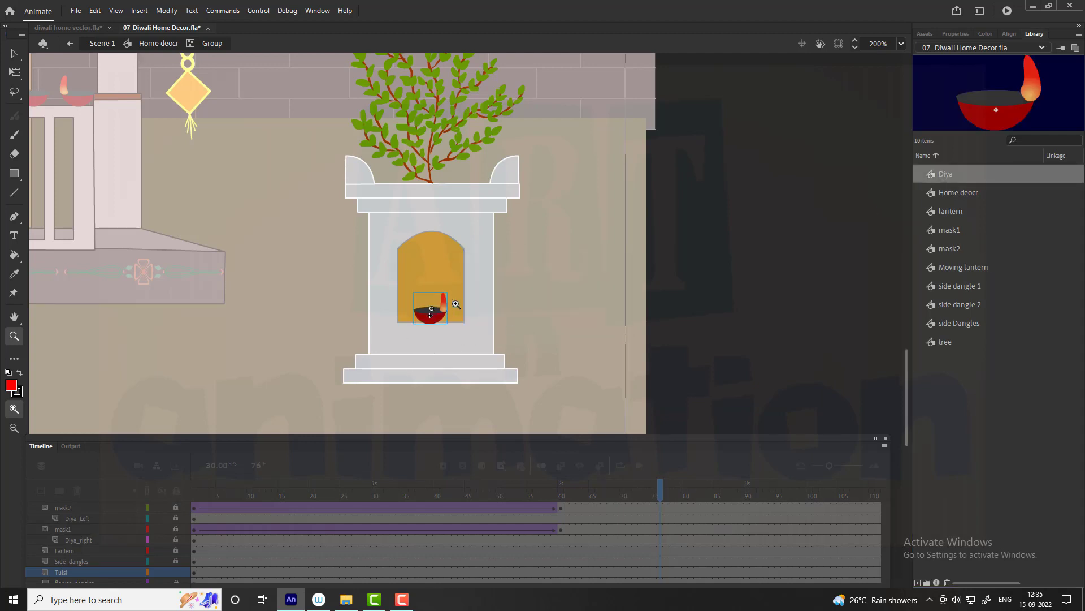
pyautogui.hotkey('ctrl', 'alt', 's')
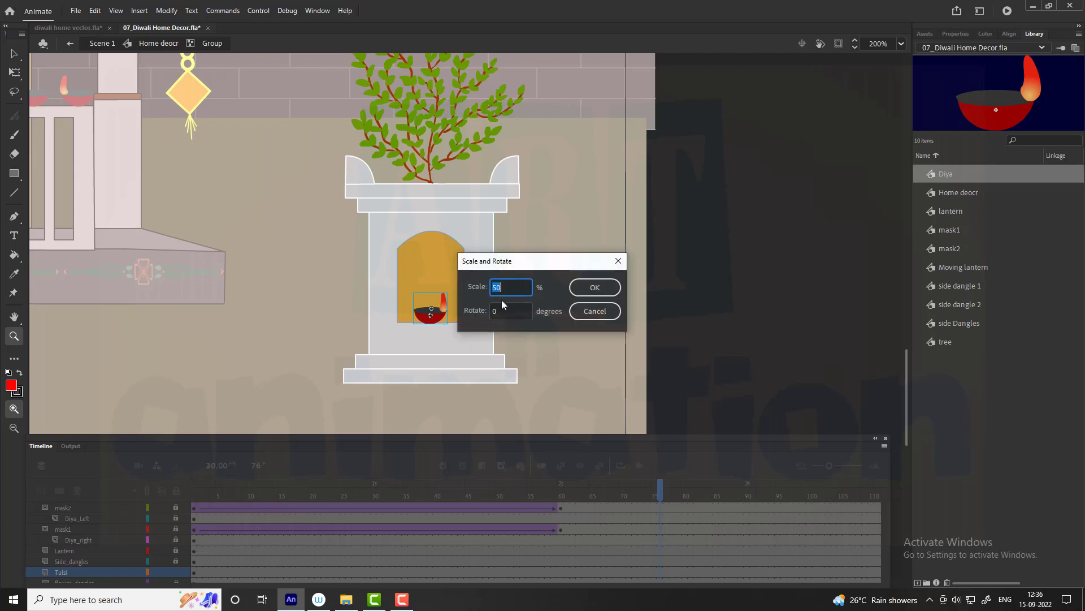
pyautogui.press('Return')
pyautogui.hotkey('ctrl', '-')
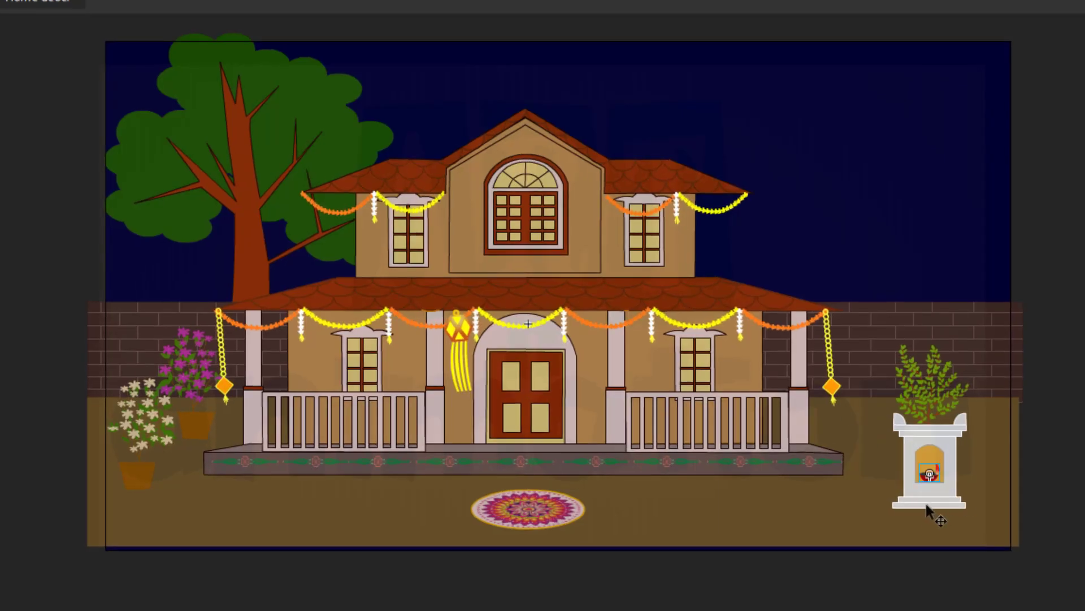
pyautogui.moveTo(933, 496)
pyautogui.mouseDown()
pyautogui.moveTo(625, 477)
pyautogui.moveTo(463, 450)
pyautogui.moveTo(589, 450)
pyautogui.mouseUp()
# Flip the second porch diya horizontally and inspect the right porch diya's properties at 100% zoom
pyautogui.rightClick(590, 449)
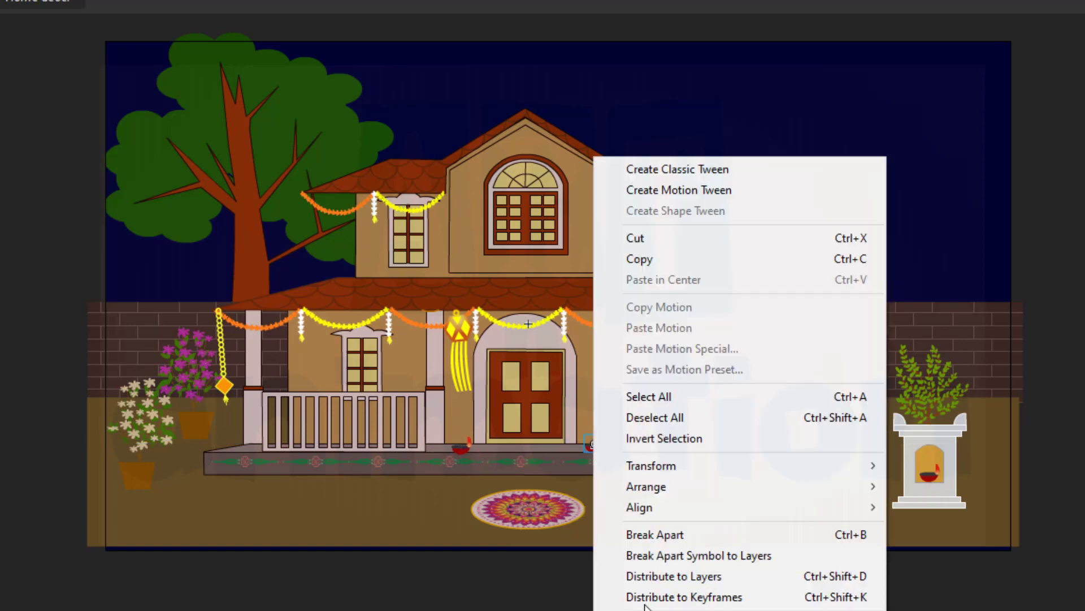
pyautogui.click(950, 607)
pyautogui.hotkey('ctrl', '1')
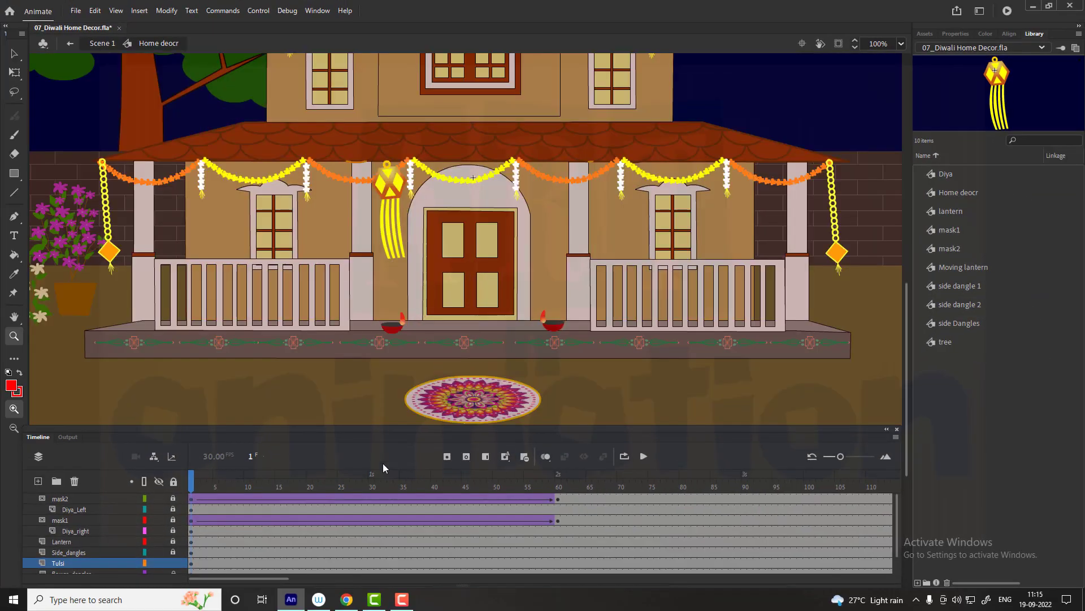
pyautogui.click(552, 323)
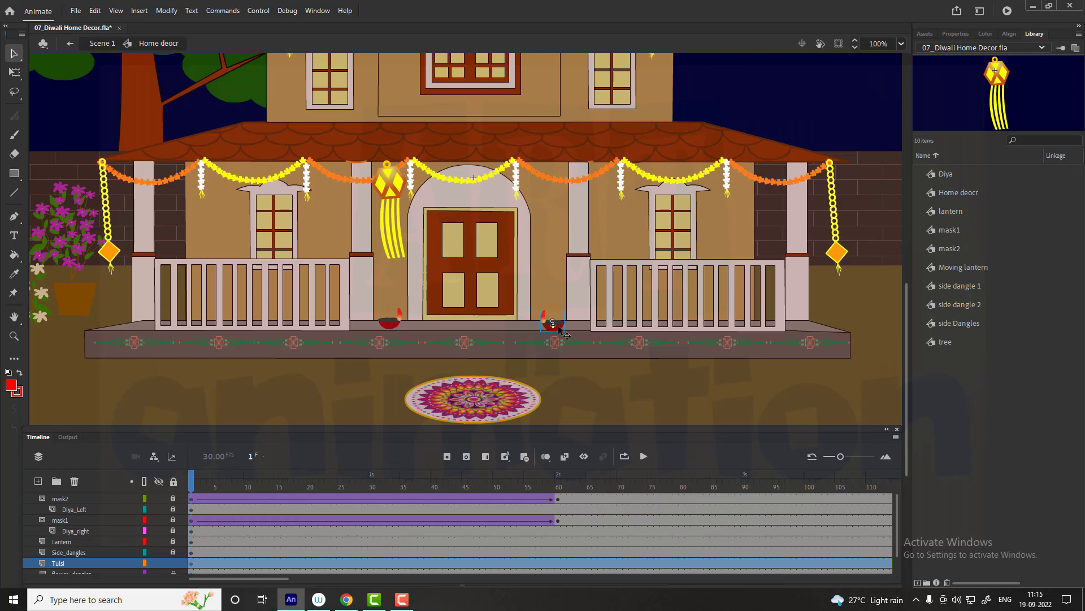
pyautogui.click(959, 33)
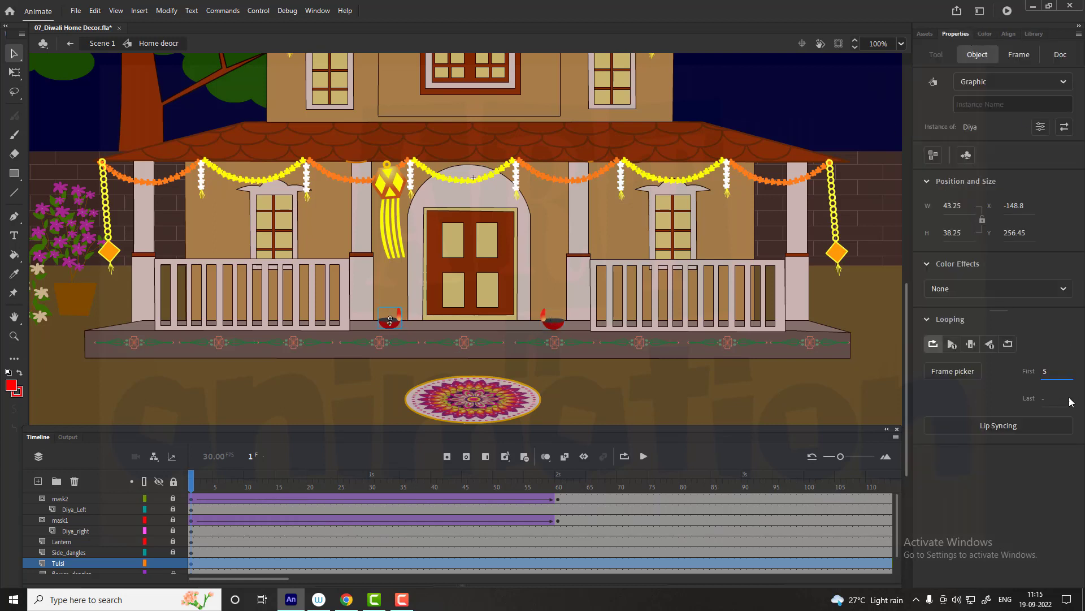
pyautogui.click(553, 321)
# Adjust the left door diya, scale it to 85% and test-play the scene
pyautogui.click(404, 335)
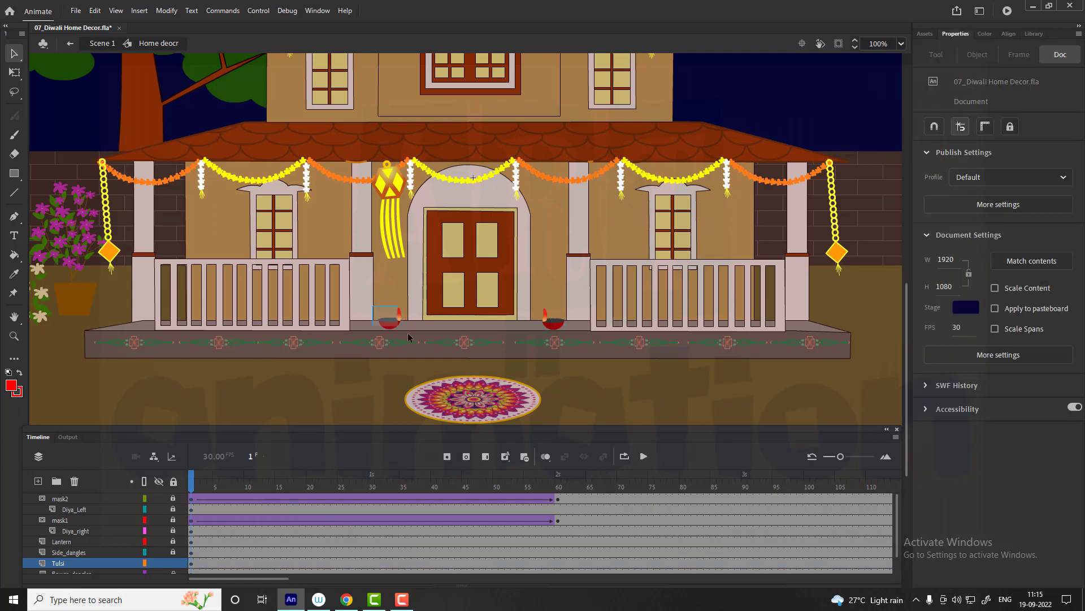
pyautogui.moveTo(372, 299); pyautogui.dragTo(574, 335)
pyautogui.hotkey('ctrl', 'alt', 's')
pyautogui.press('Return')
pyautogui.hotkey('ctrl', 'Return')
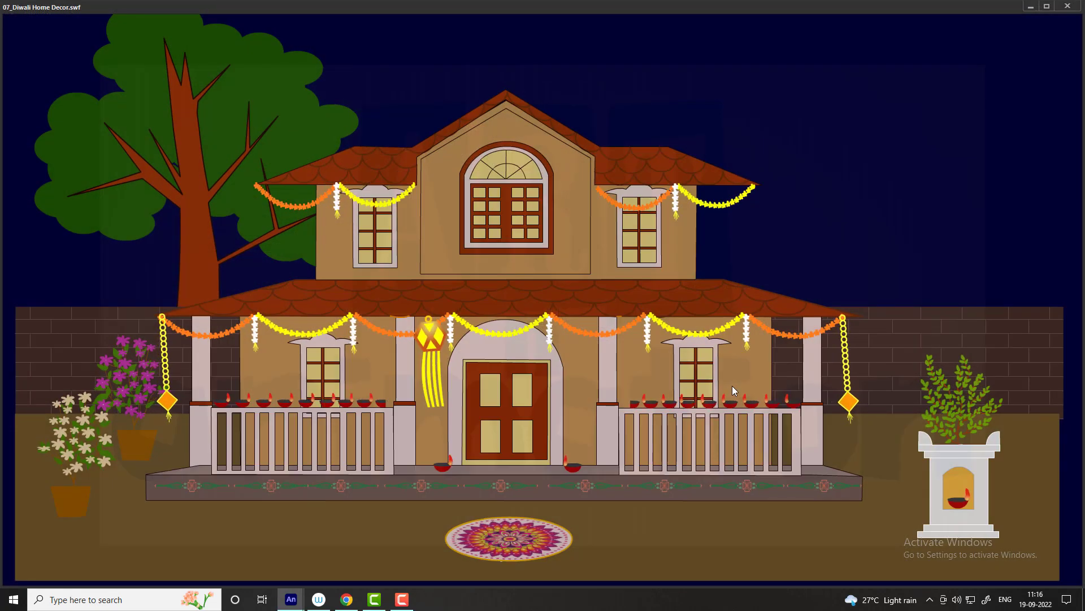
# Add a Lighting layer and set the Line tool to a dashed stroke style
pyautogui.hotkey('ctrl', 'w')
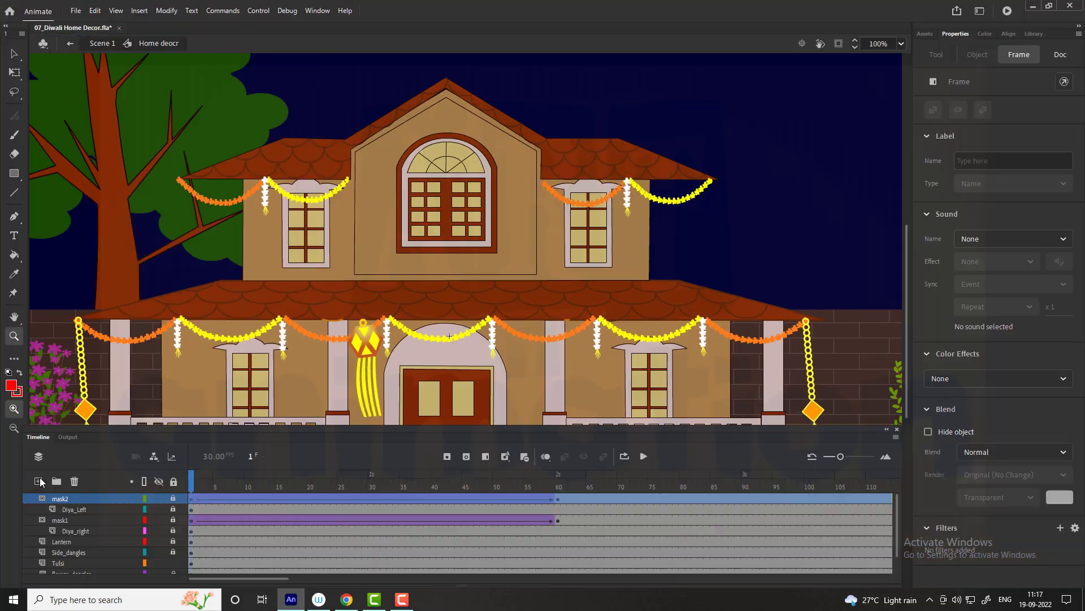
pyautogui.click(39, 480)
pyautogui.write('Lighting')
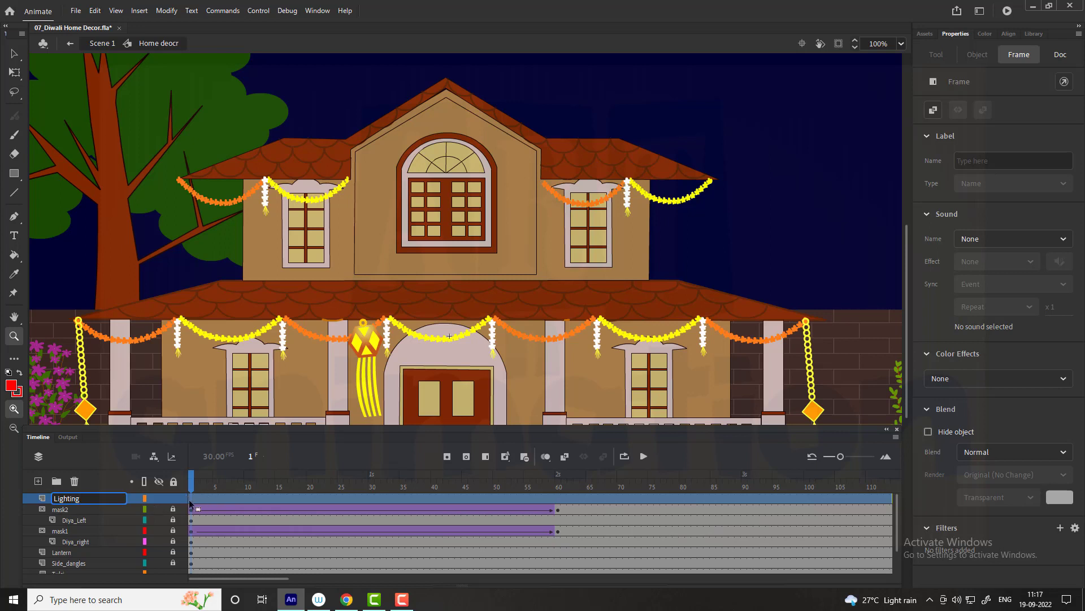
pyautogui.press('Return')
pyautogui.press('n')
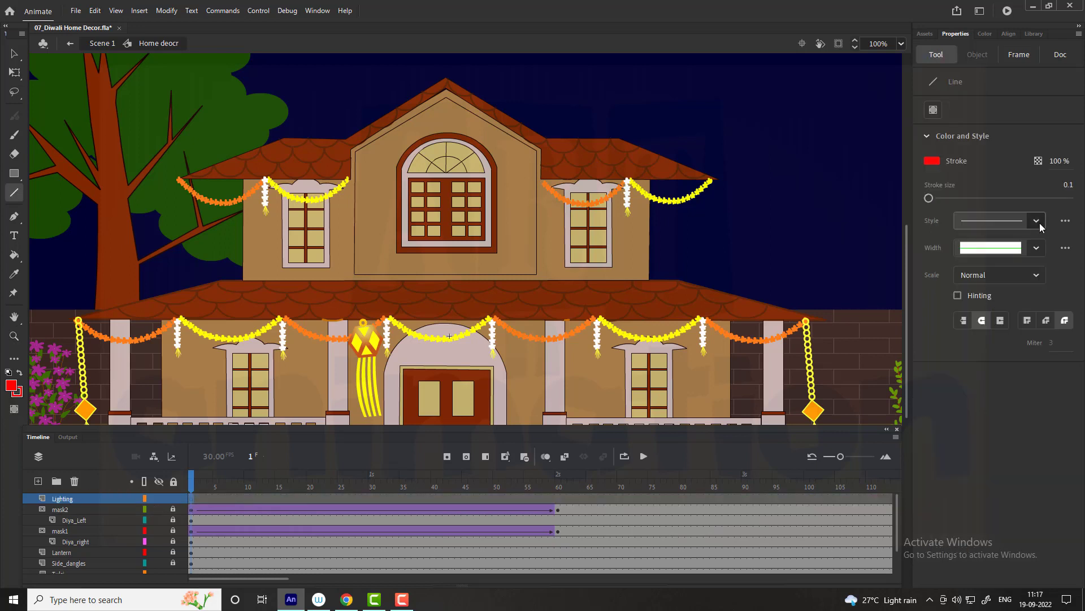
pyautogui.click(1036, 221)
pyautogui.click(1017, 293)
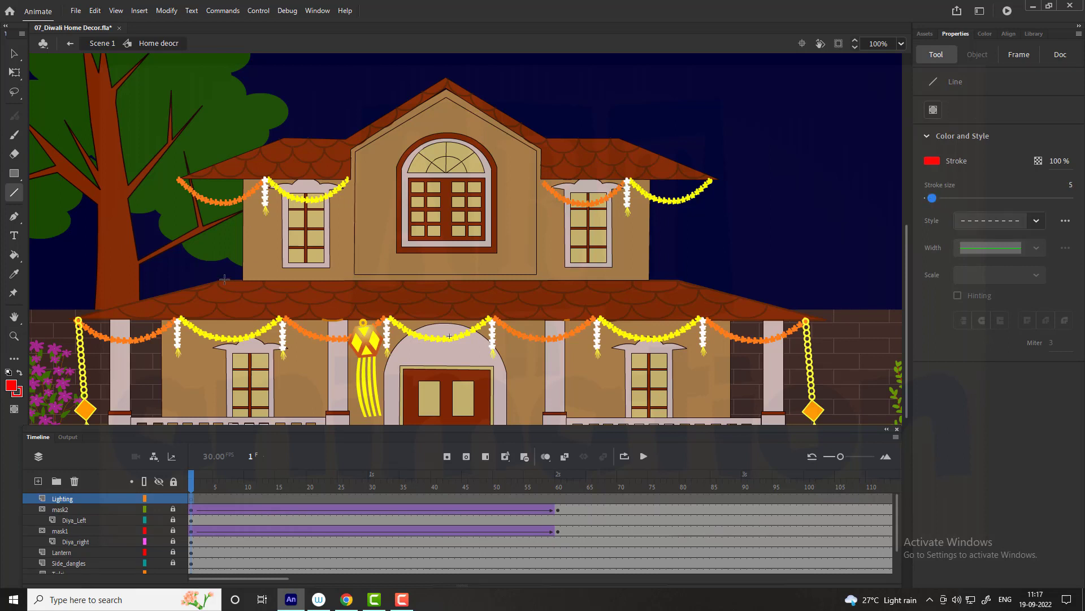
# Draw red dashed lines along the lower roof edges and up to the upper roof peak
pyautogui.moveTo(217, 278)
pyautogui.mouseDown()
pyautogui.moveTo(678, 278)
pyautogui.moveTo(78, 320)
pyautogui.moveTo(828, 320)
pyautogui.mouseUp()
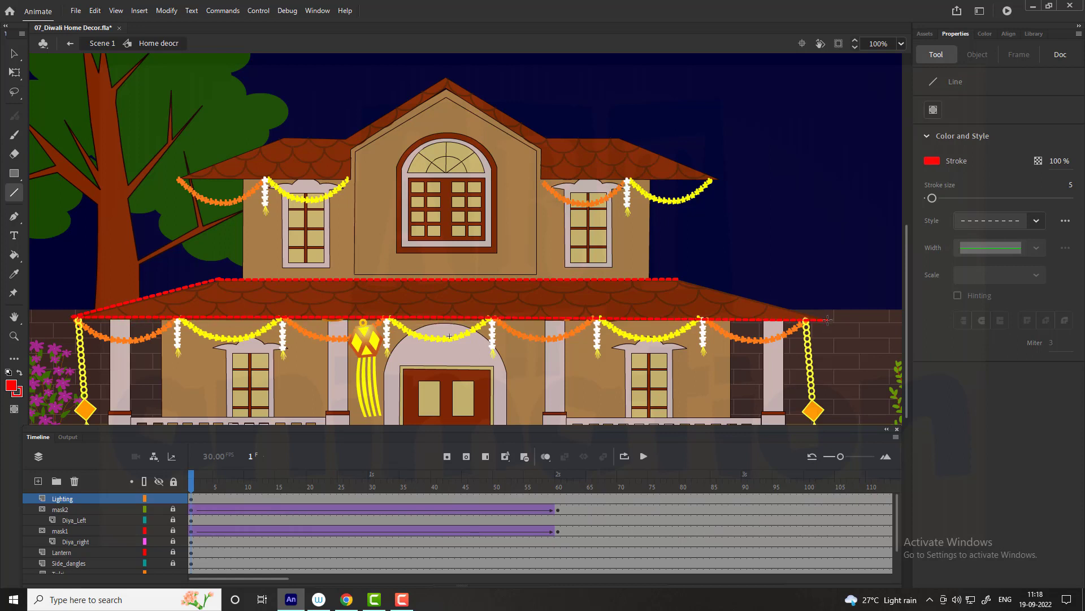
pyautogui.moveTo(828, 320); pyautogui.dragTo(679, 279)
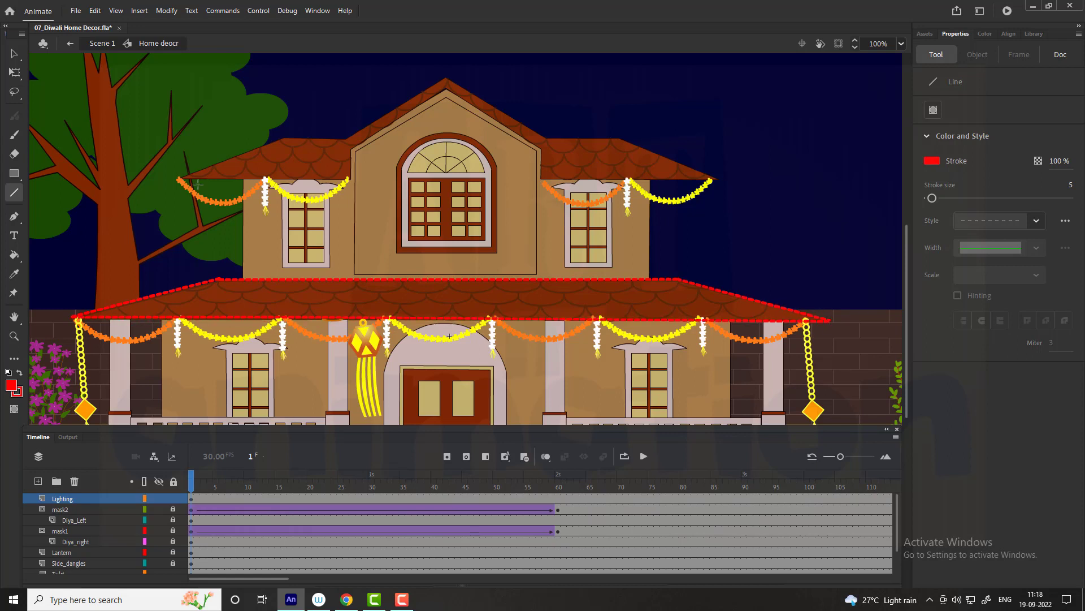
pyautogui.moveTo(336, 142)
pyautogui.mouseDown()
pyautogui.moveTo(443, 79)
pyautogui.moveTo(720, 178)
pyautogui.mouseUp()
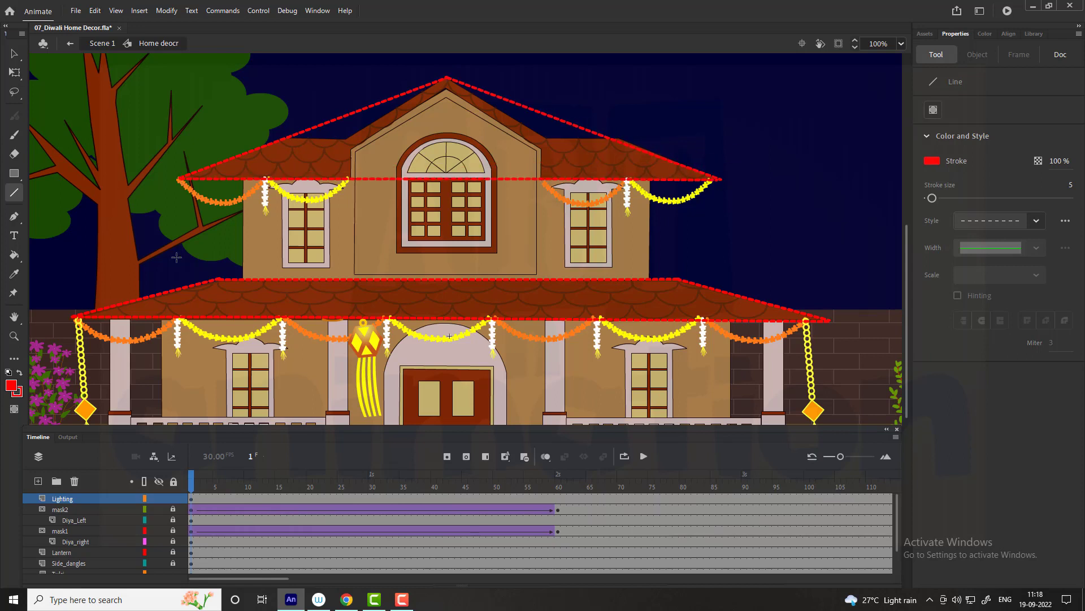
# Bend the upper roof lines around their corners onto the roof edge with the Selection tool
pyautogui.press('v')
pyautogui.click(346, 140)
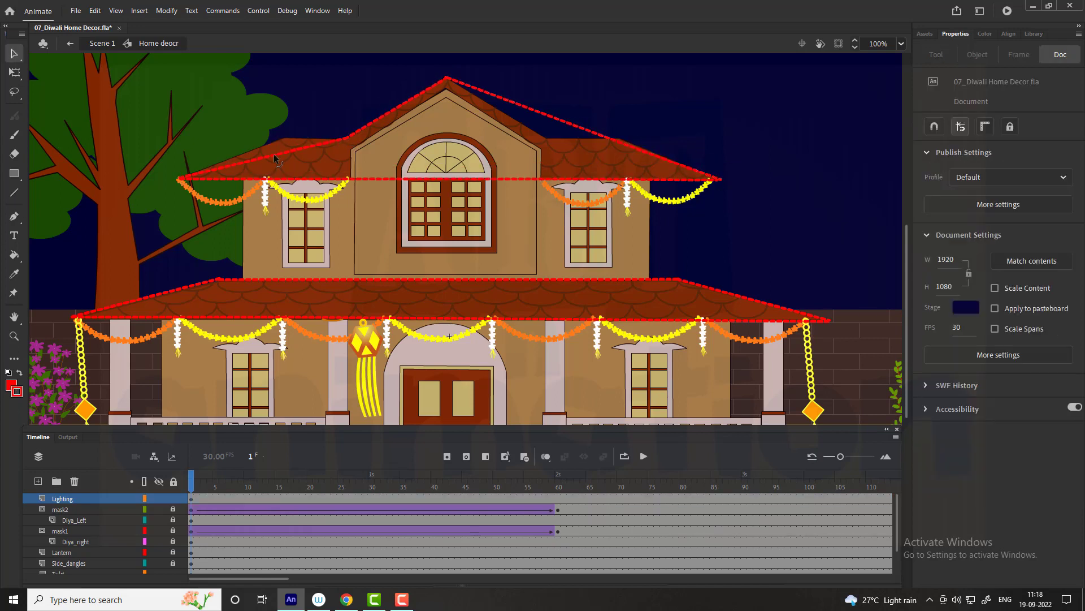
pyautogui.moveTo(287, 150); pyautogui.dragTo(289, 138)
pyautogui.moveTo(553, 117); pyautogui.dragTo(547, 138)
pyautogui.moveTo(618, 156); pyautogui.dragTo(619, 139)
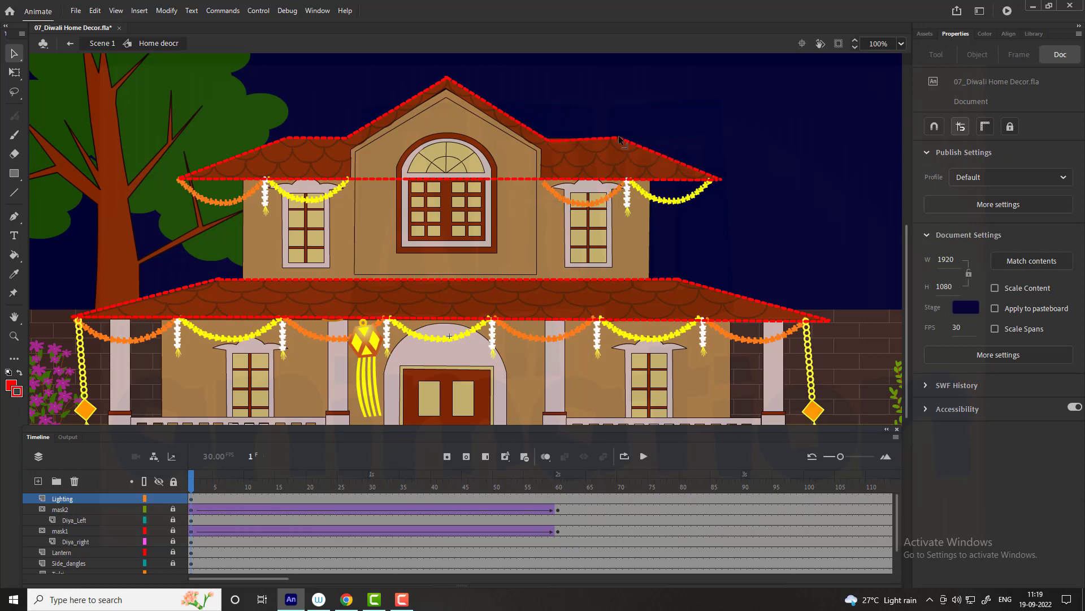
# Select all roof lights on the Lighting layer and convert them to a graphic symbol named lighting
pyautogui.hotkey('ctrl', '-')
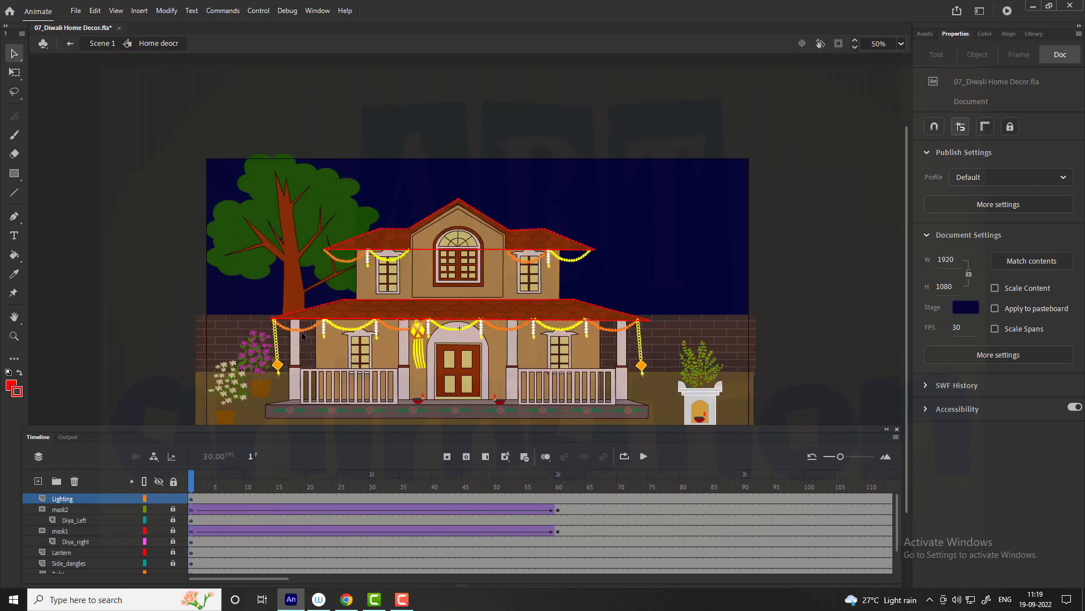
pyautogui.click(193, 499)
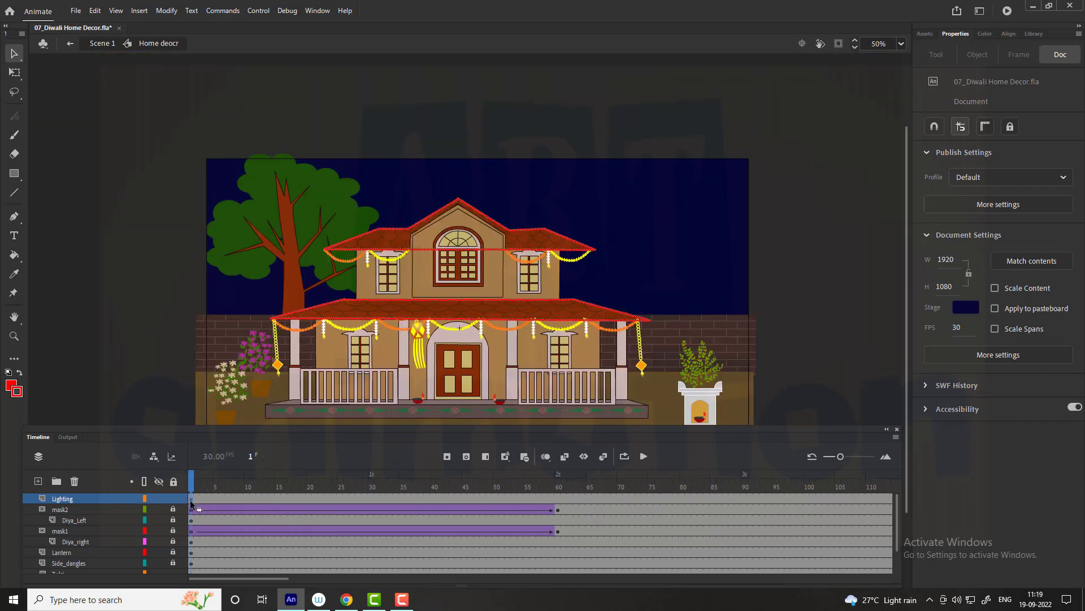
pyautogui.press('F8')
pyautogui.write('Light')
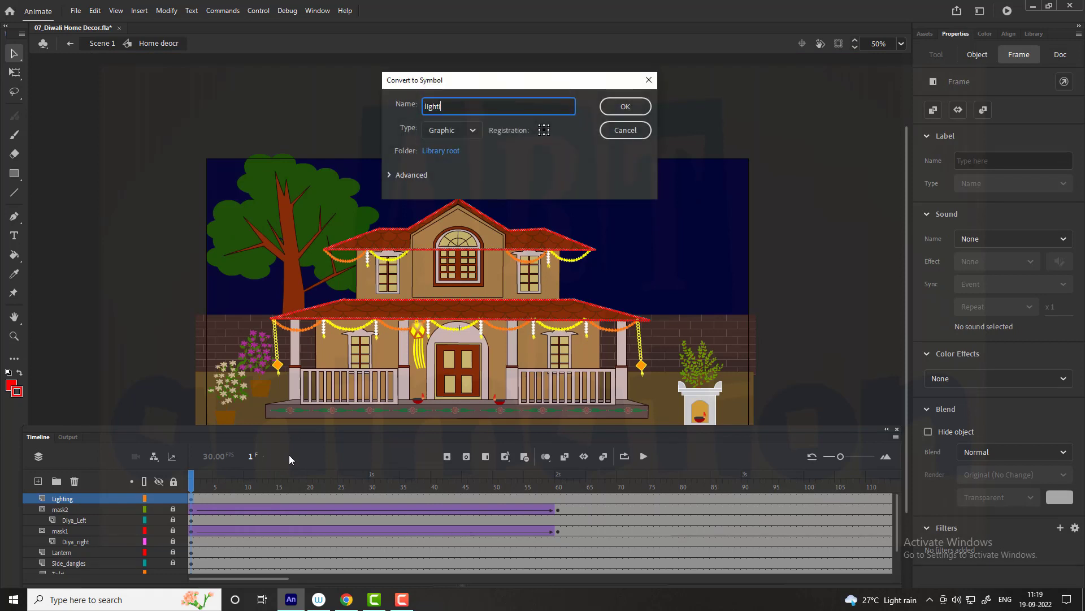
pyautogui.write('ing')
pyautogui.press('Return')
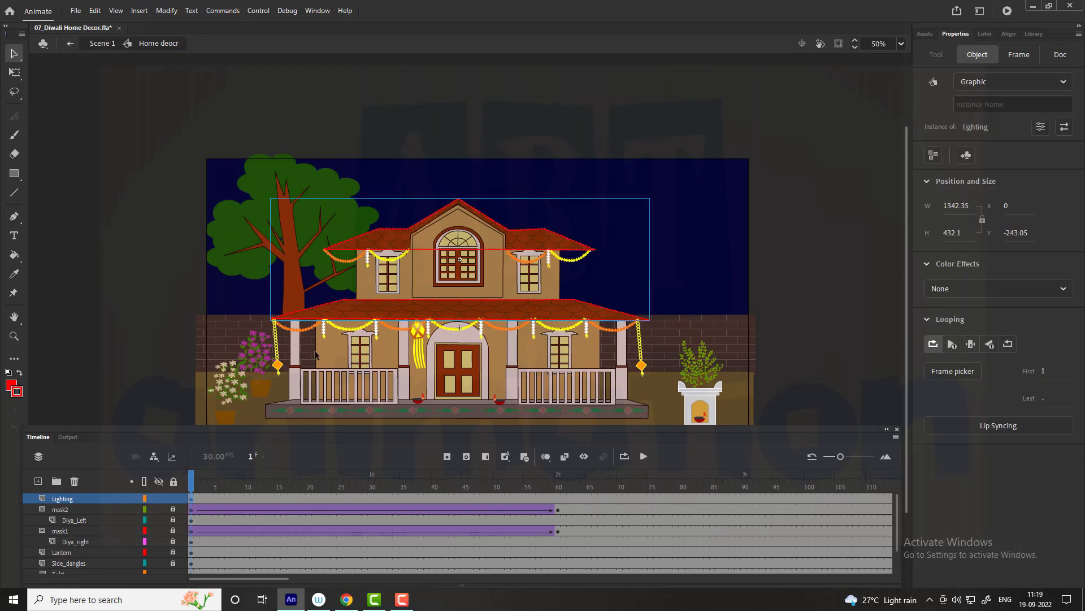
# Inside the lighting symbol, extend to frame 60 and recolour the lights blue and red at frames 5–15
pyautogui.doubleClick(417, 235)
pyautogui.click(546, 490)
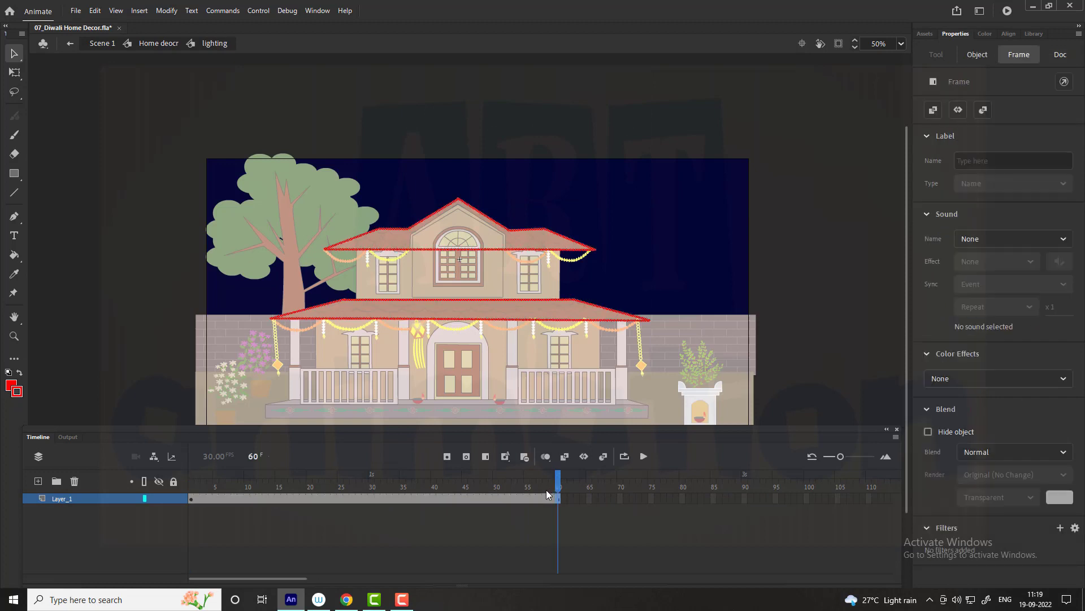
pyautogui.click(191, 500)
pyautogui.click(11, 386)
pyautogui.click(246, 500)
pyautogui.click(16, 390)
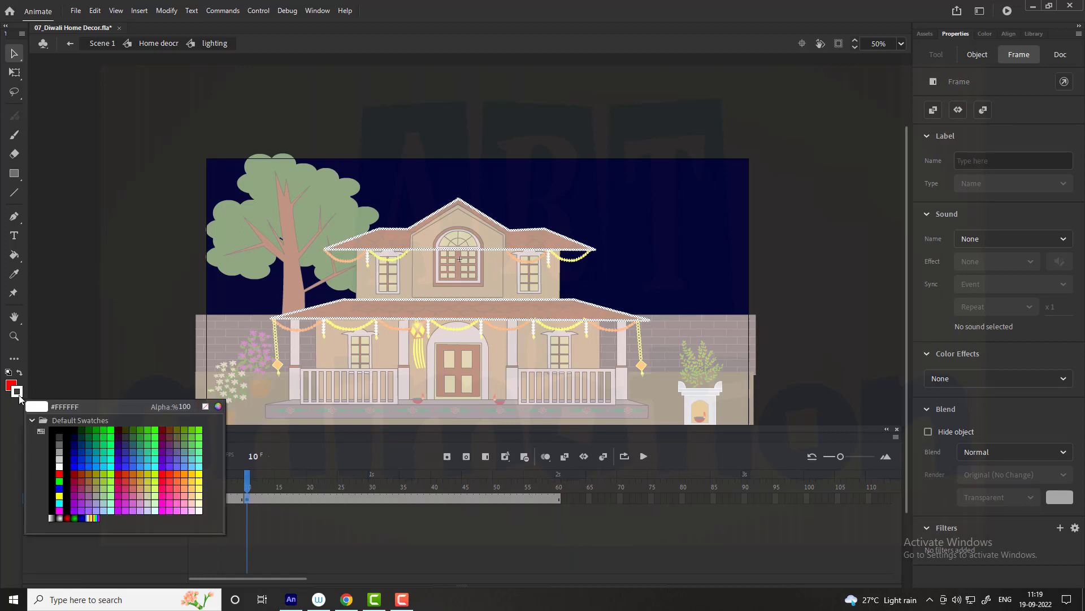
pyautogui.click(61, 489)
pyautogui.click(278, 500)
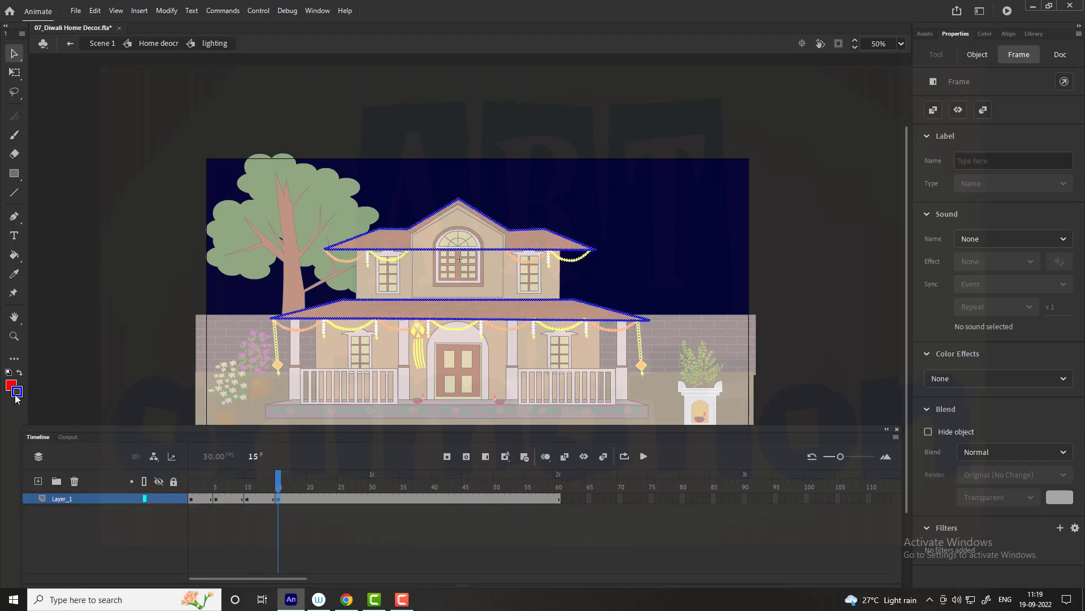
pyautogui.click(17, 391)
pyautogui.click(31, 465)
pyautogui.click(192, 499)
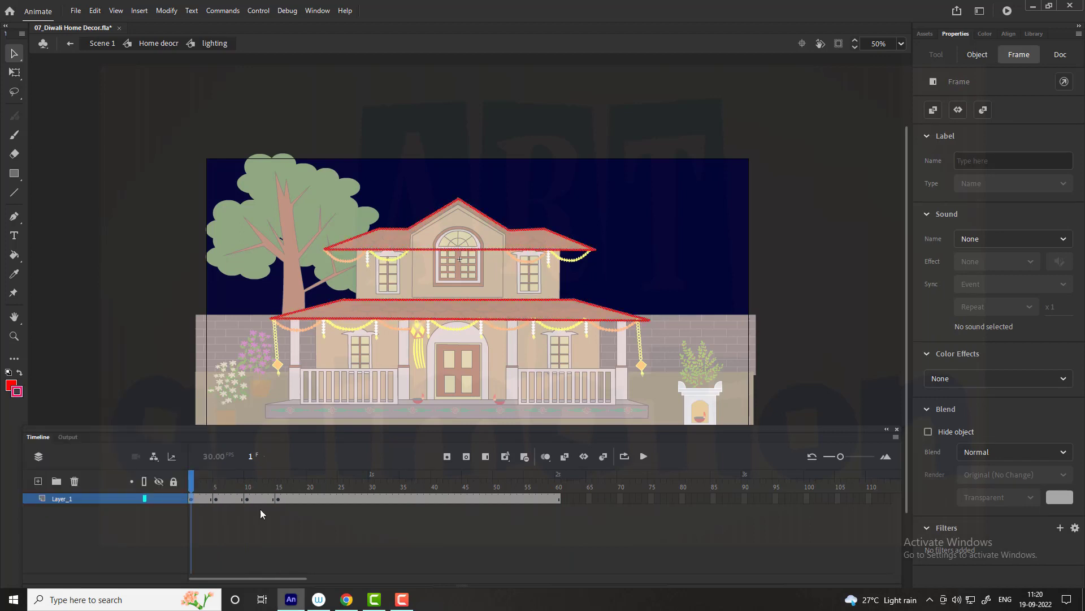
# Insert keyframes every five frames through frame 35, recolouring the roof lights at each
pyautogui.click(310, 500)
pyautogui.press('F6')
pyautogui.click(339, 501)
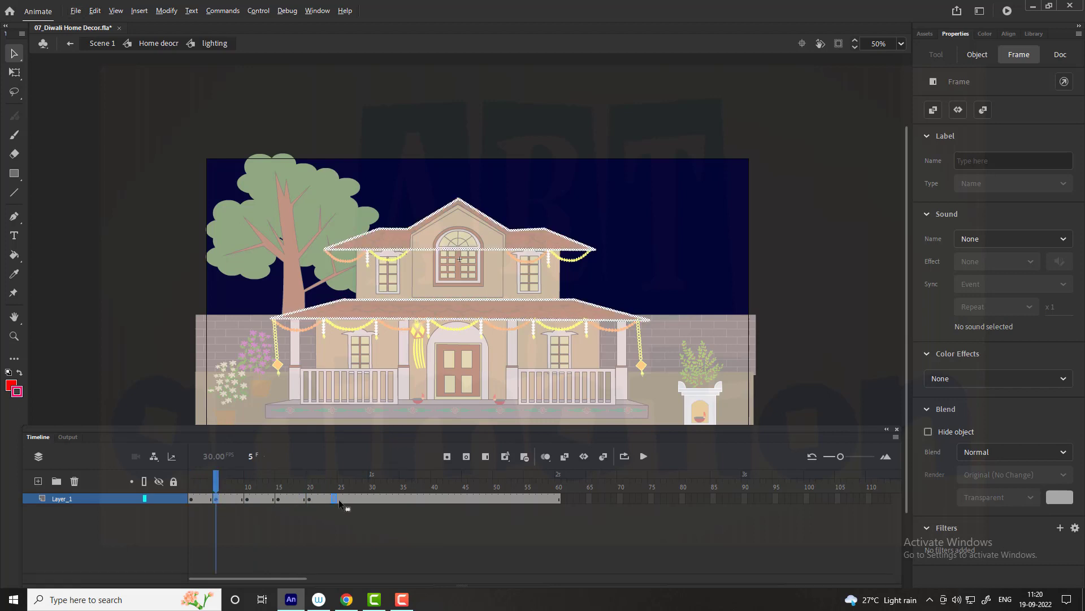
pyautogui.press('F6')
pyautogui.click(247, 501)
pyautogui.press('F6')
pyautogui.click(277, 501)
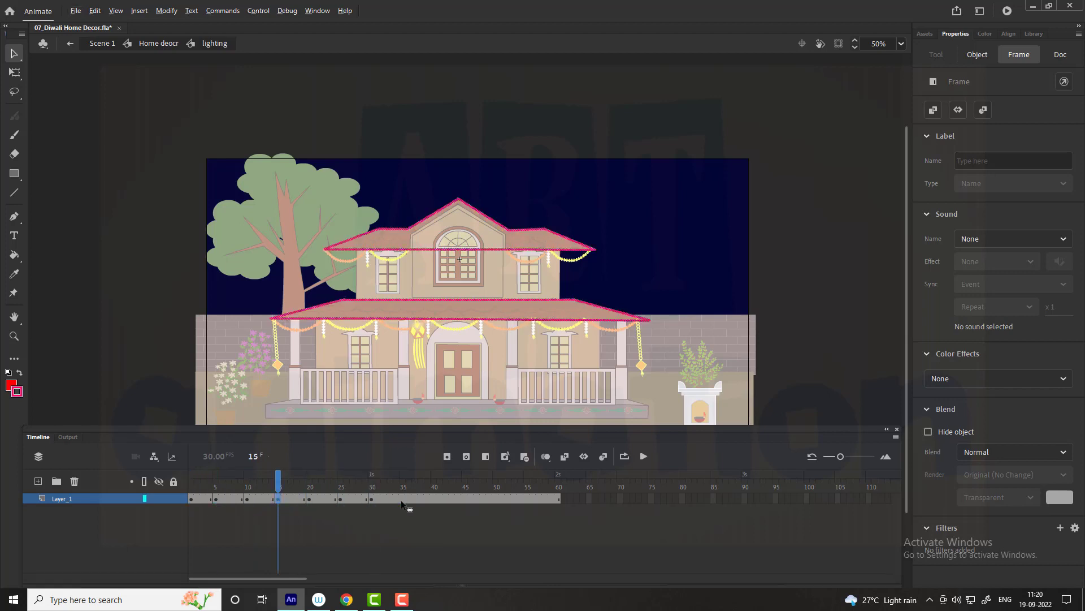
pyautogui.click(401, 499)
pyautogui.press('F6')
pyautogui.click(310, 499)
# Continue keyframes at frames 40, 45, 50 and 55, giving the lights a new colour at each
pyautogui.click(433, 499)
pyautogui.press('F6')
pyautogui.click(340, 500)
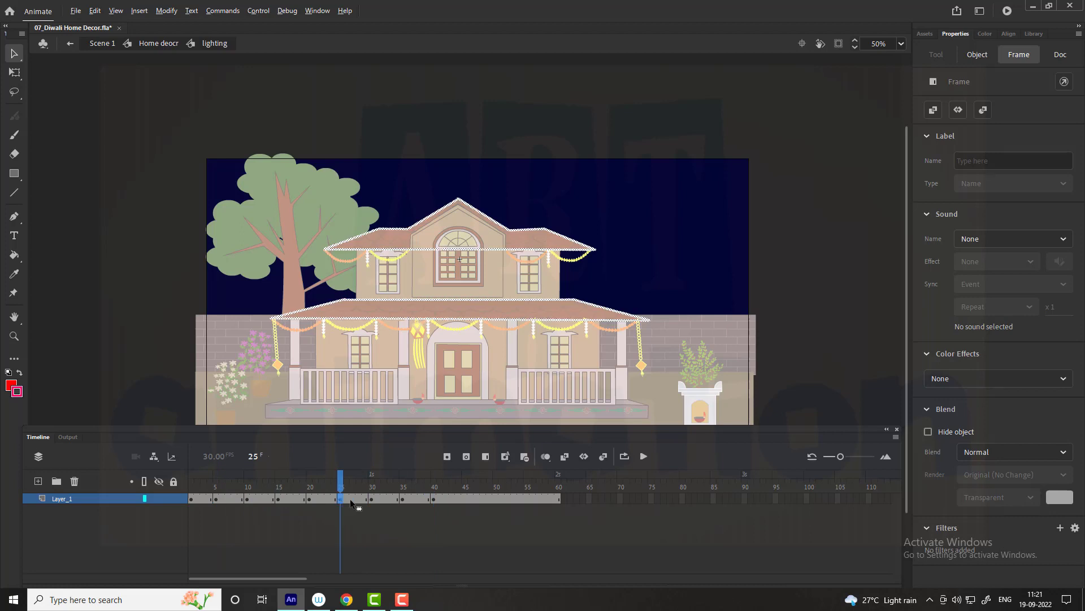
pyautogui.click(464, 499)
pyautogui.press('F6')
pyautogui.click(371, 500)
pyautogui.click(495, 500)
pyautogui.press('F6')
pyautogui.click(402, 500)
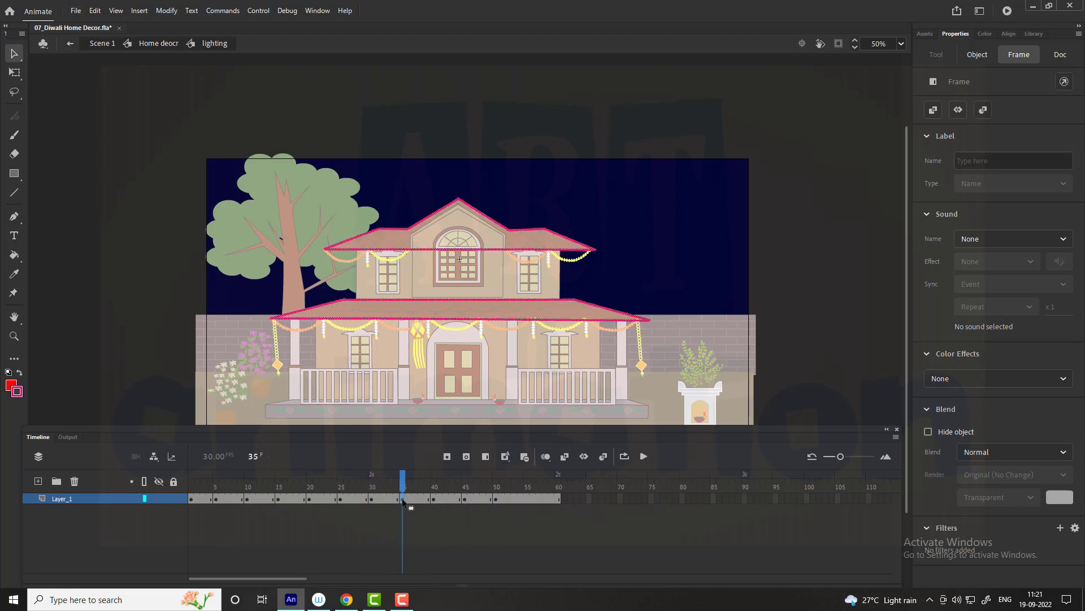
pyautogui.click(526, 500)
pyautogui.press('F6')
# Exit symbol editing to return to the main Scene 1 timeline
pyautogui.doubleClick(265, 120)
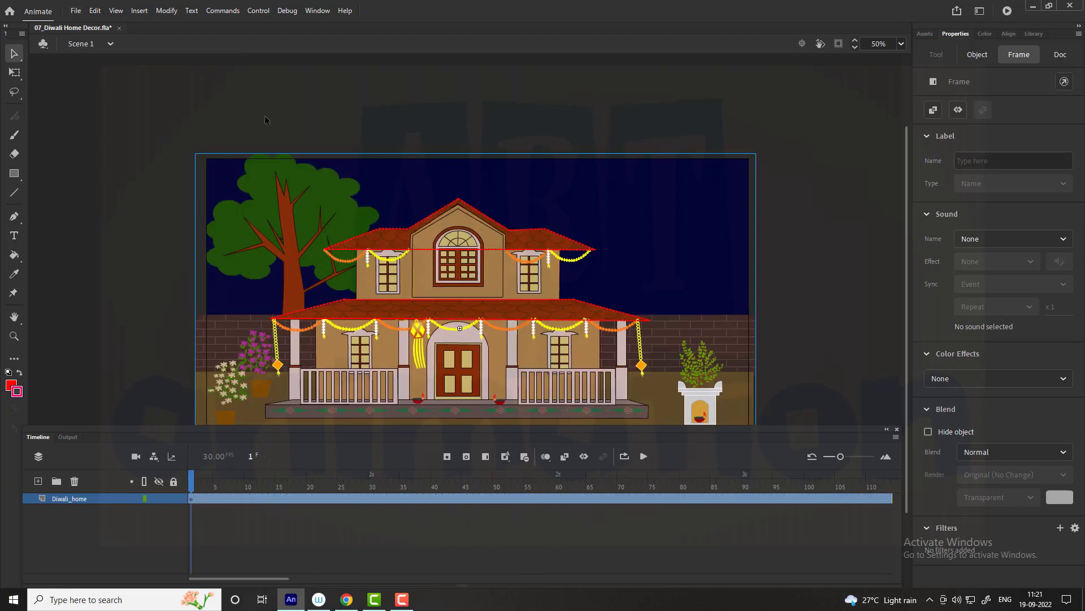